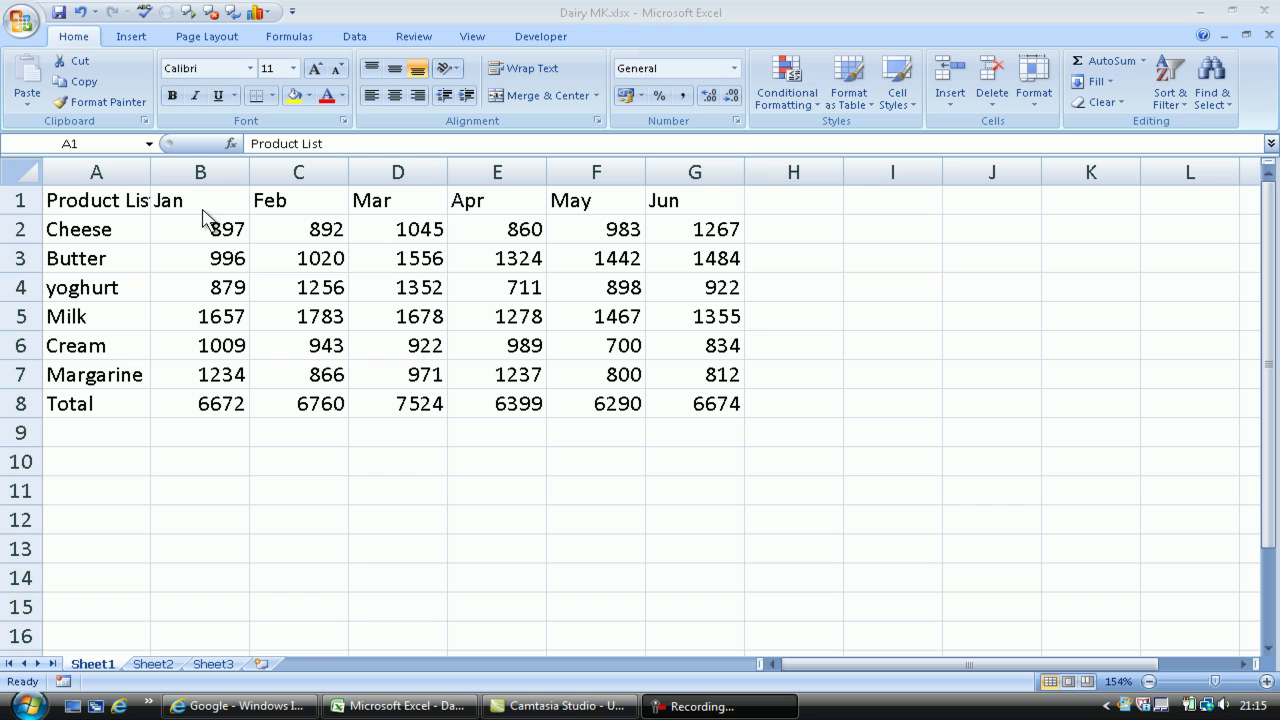
Select the word 'List' inside the Product List cell, then leave edit mode
key("F2")
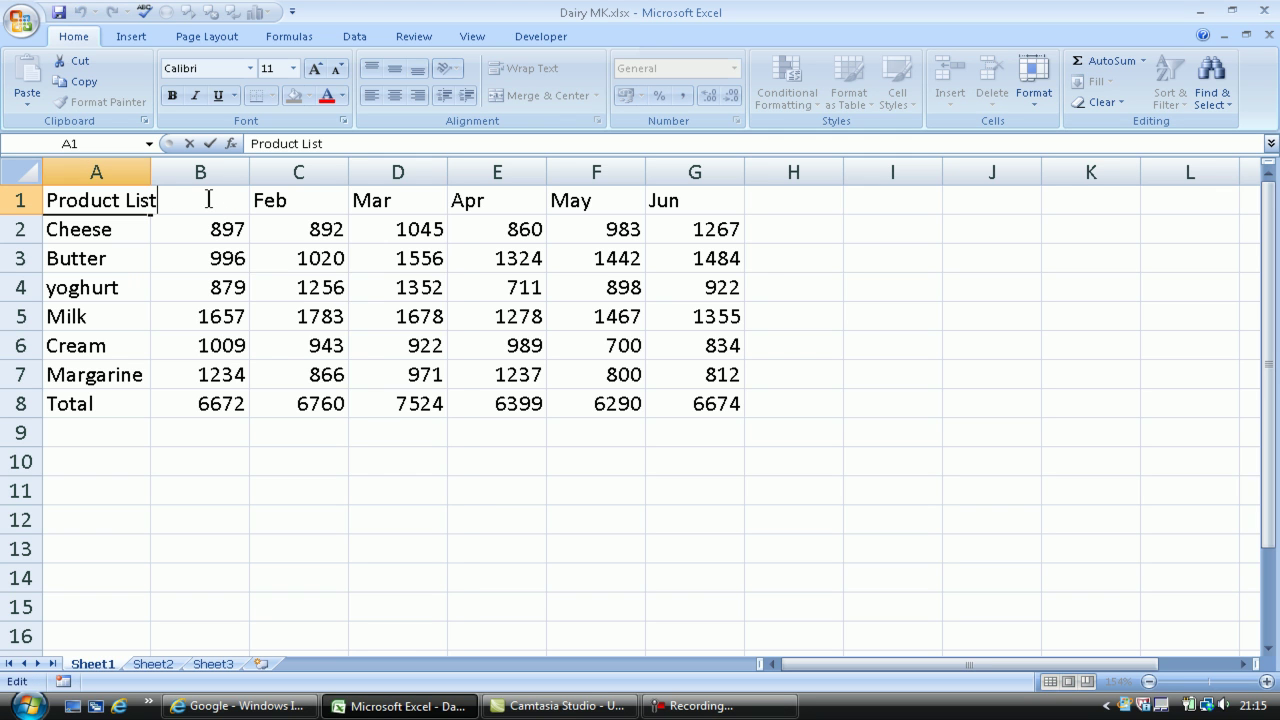
key("ctrl+shift+Left")
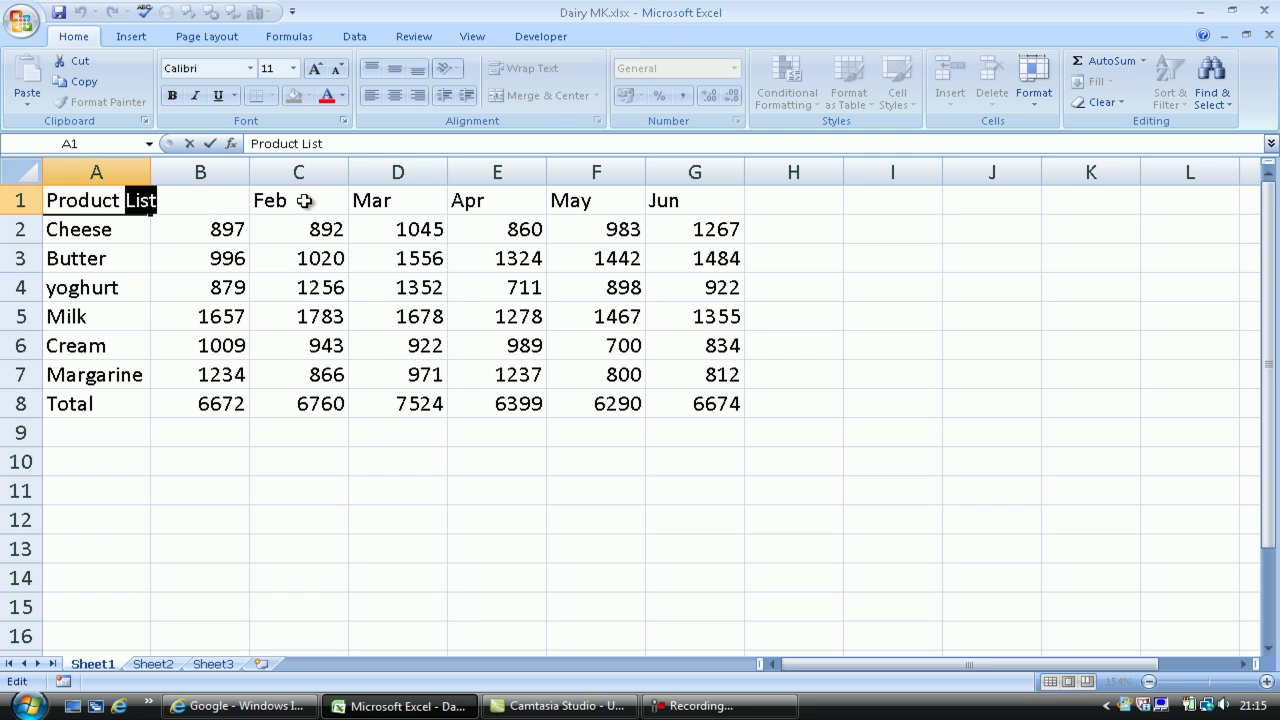
left_click(308, 201)
Right-align the Jan–Jun headings in B1:G1 after briefly centring them
left_click(200, 203)
left_click_drag(200, 203, 685, 203)
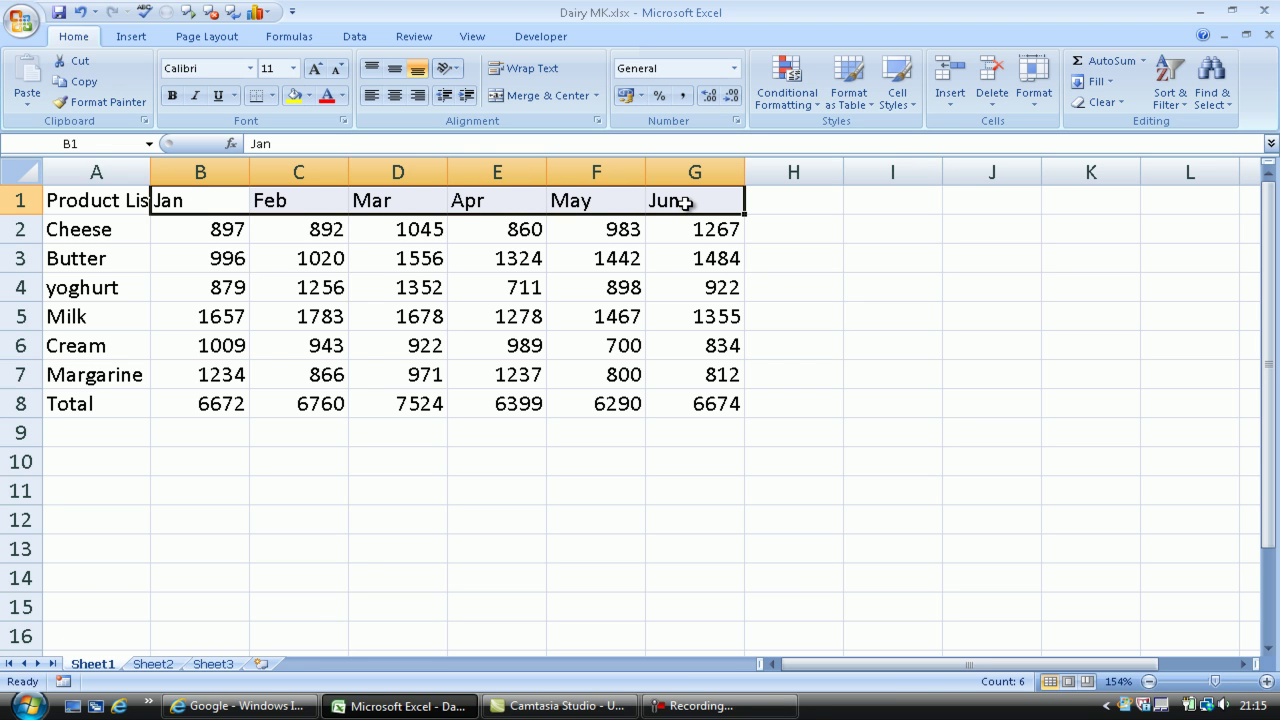
left_click(398, 104)
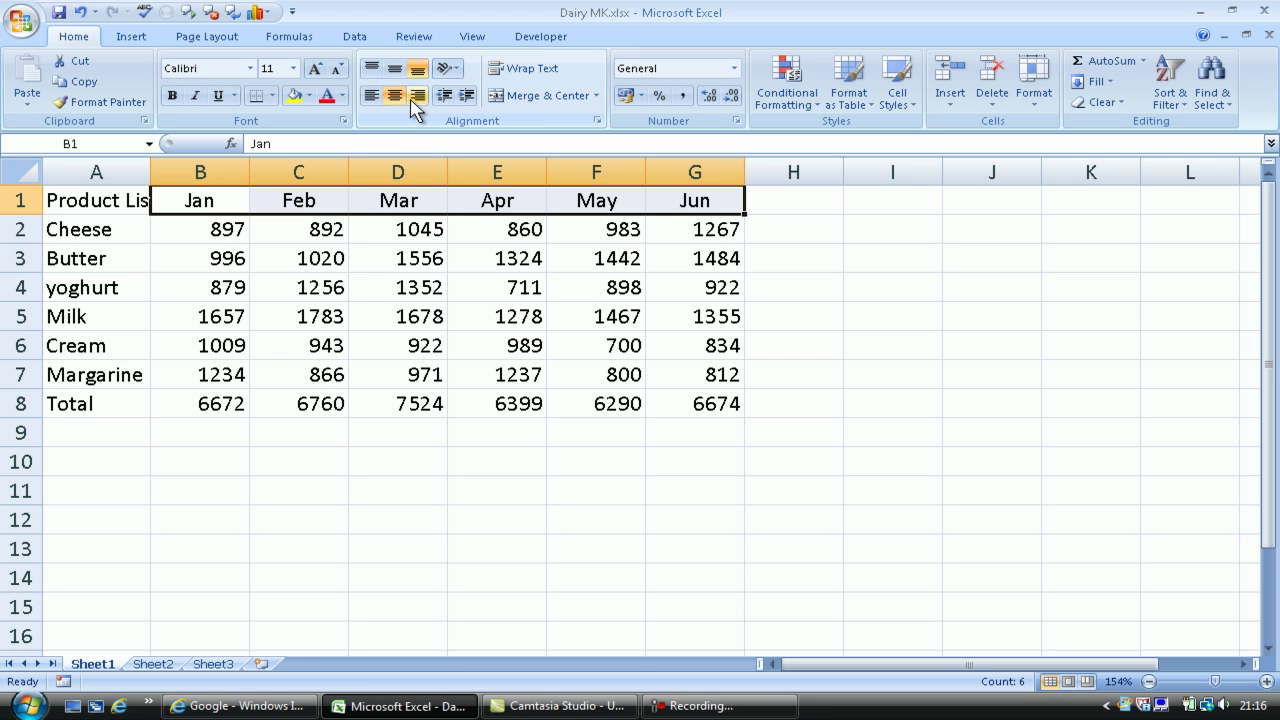
left_click(418, 99)
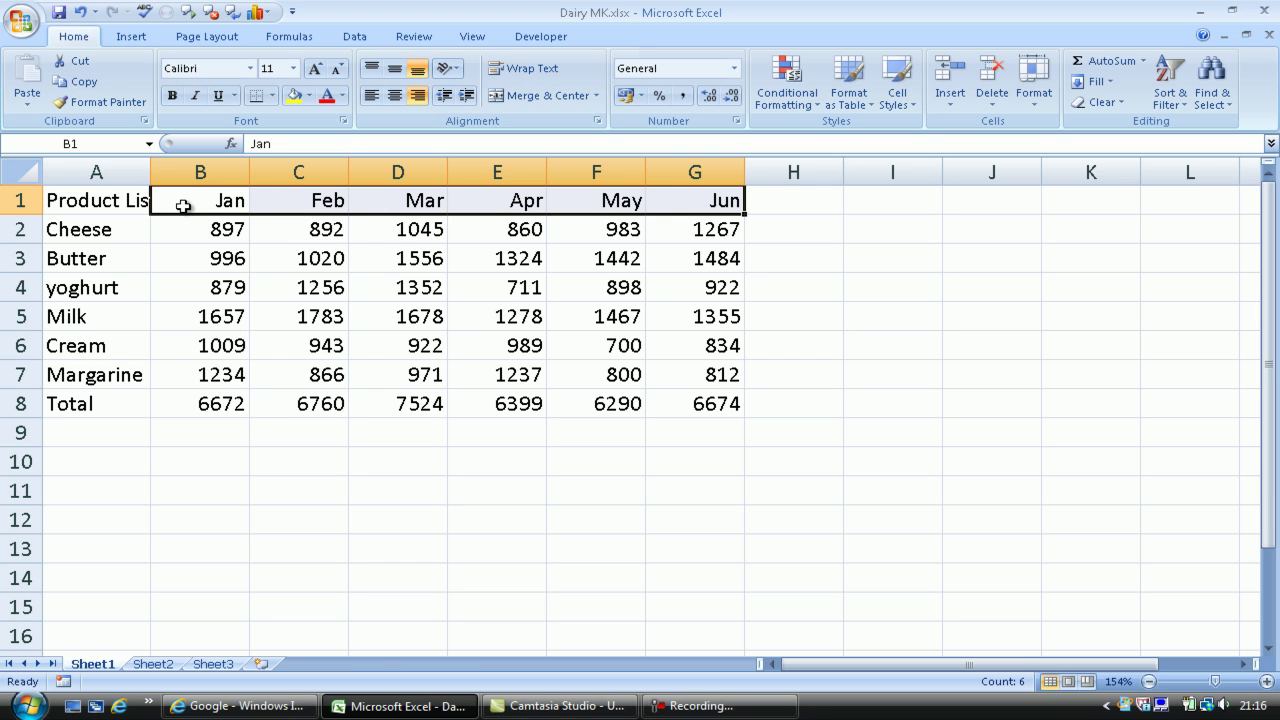
Widen column A and AutoFit it so 'Product List' shows in full
left_click(119, 200)
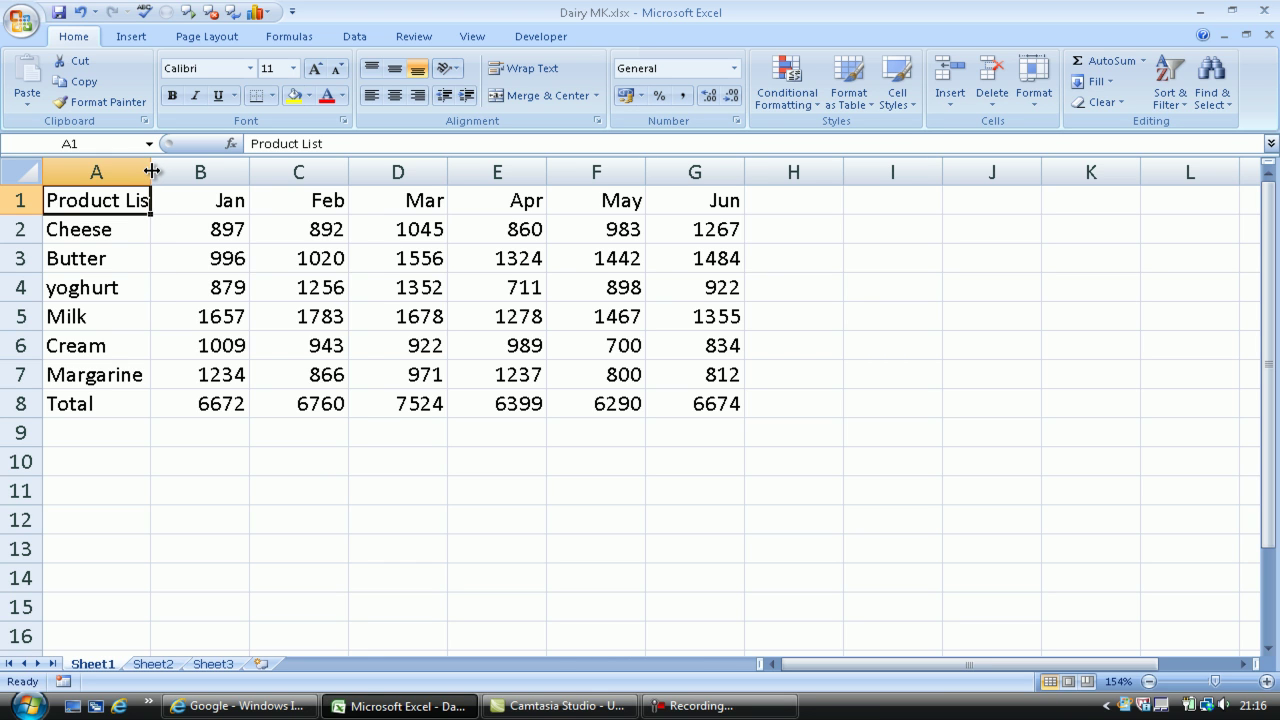
left_click_drag(150, 171, 252, 171)
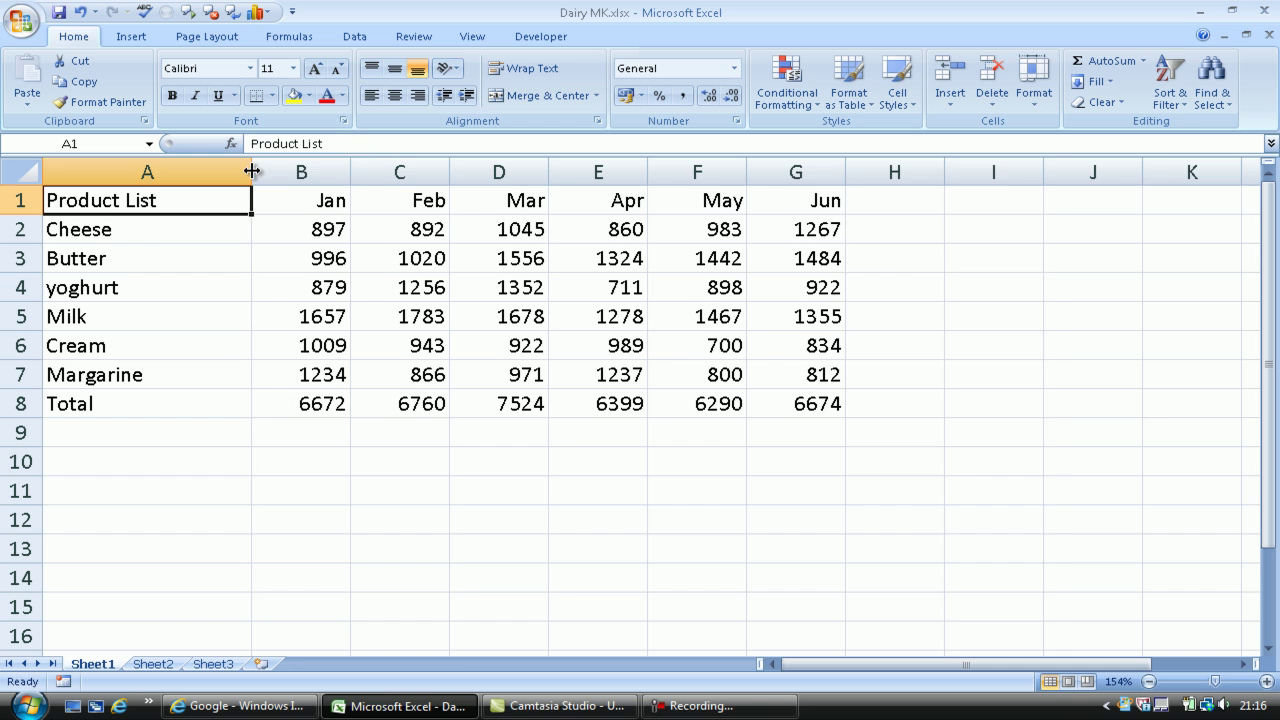
double_click(252, 171)
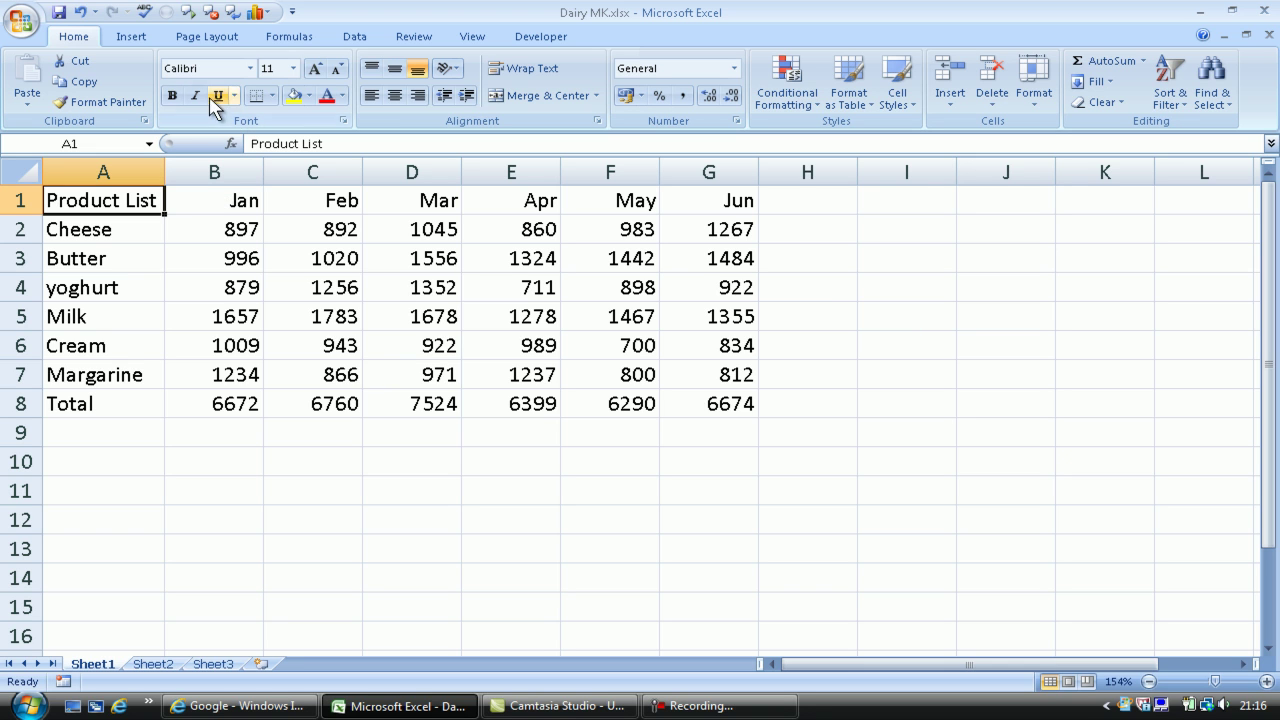
Bold the Product List heading and make the Jan heading italic and underlined
left_click(172, 95)
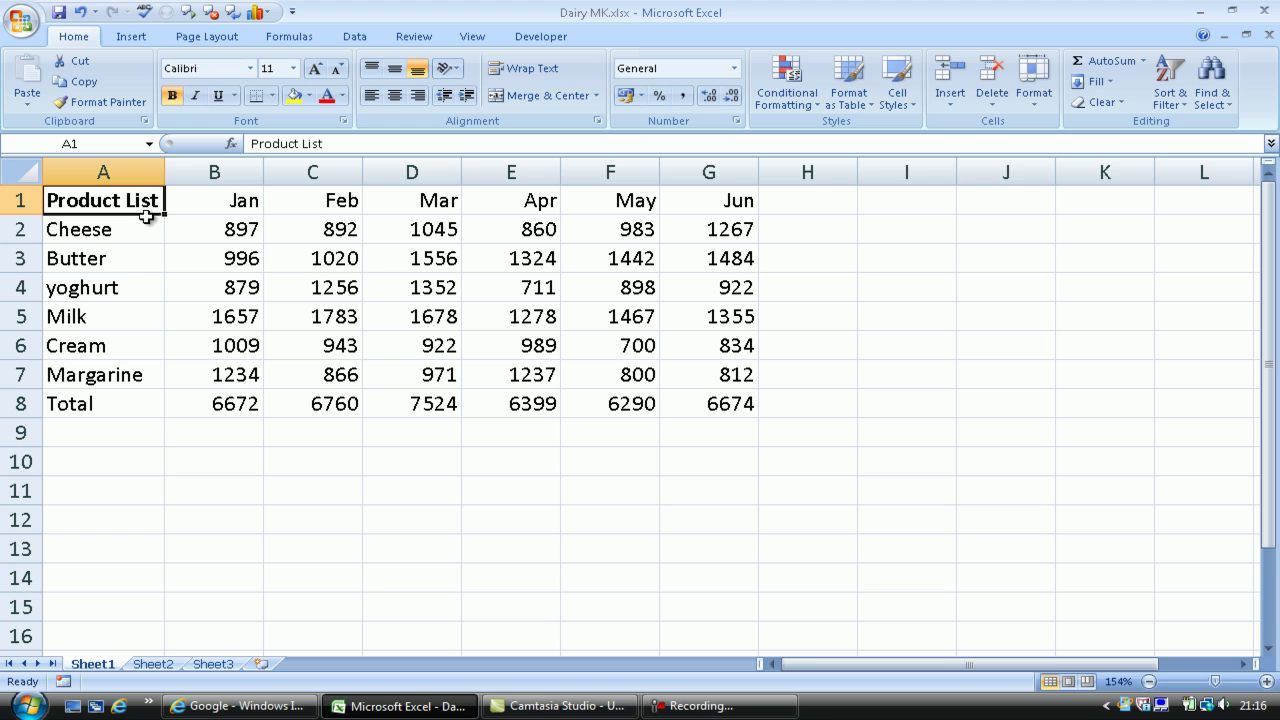
left_click(220, 200)
left_click(197, 100)
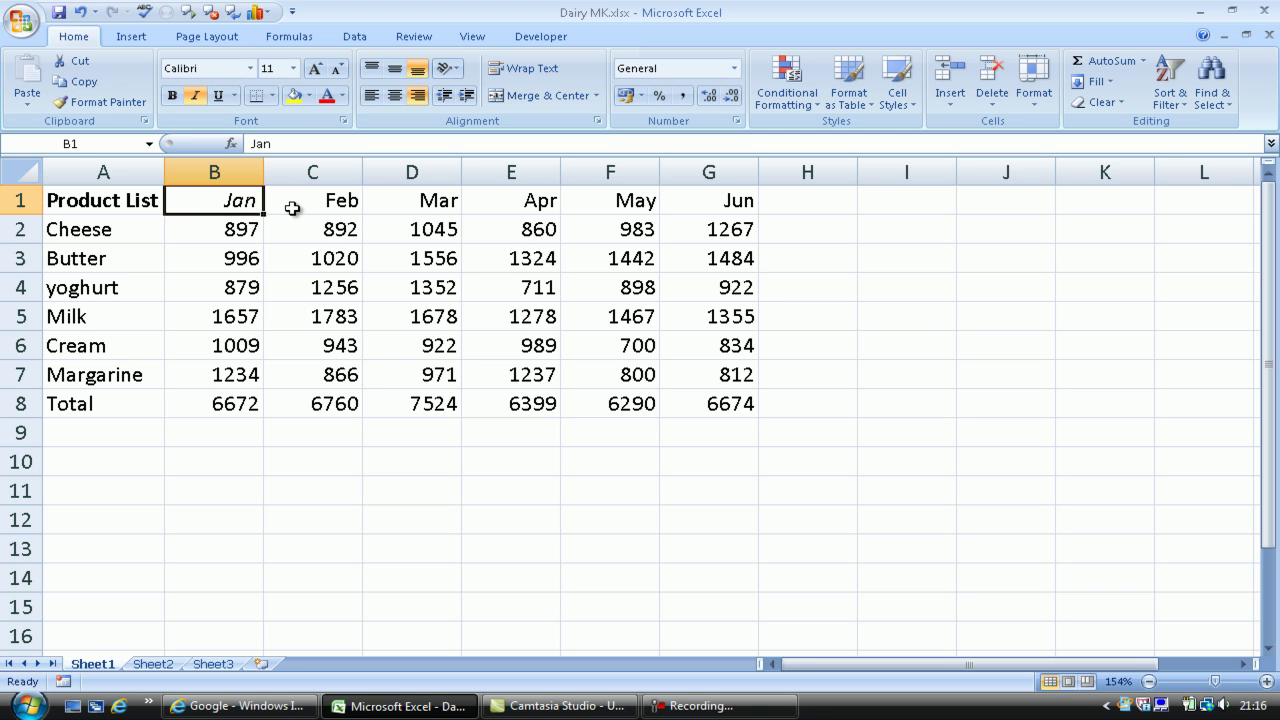
left_click(218, 96)
Give the Feb heading in C1 a yellow fill and red text
left_click(334, 201)
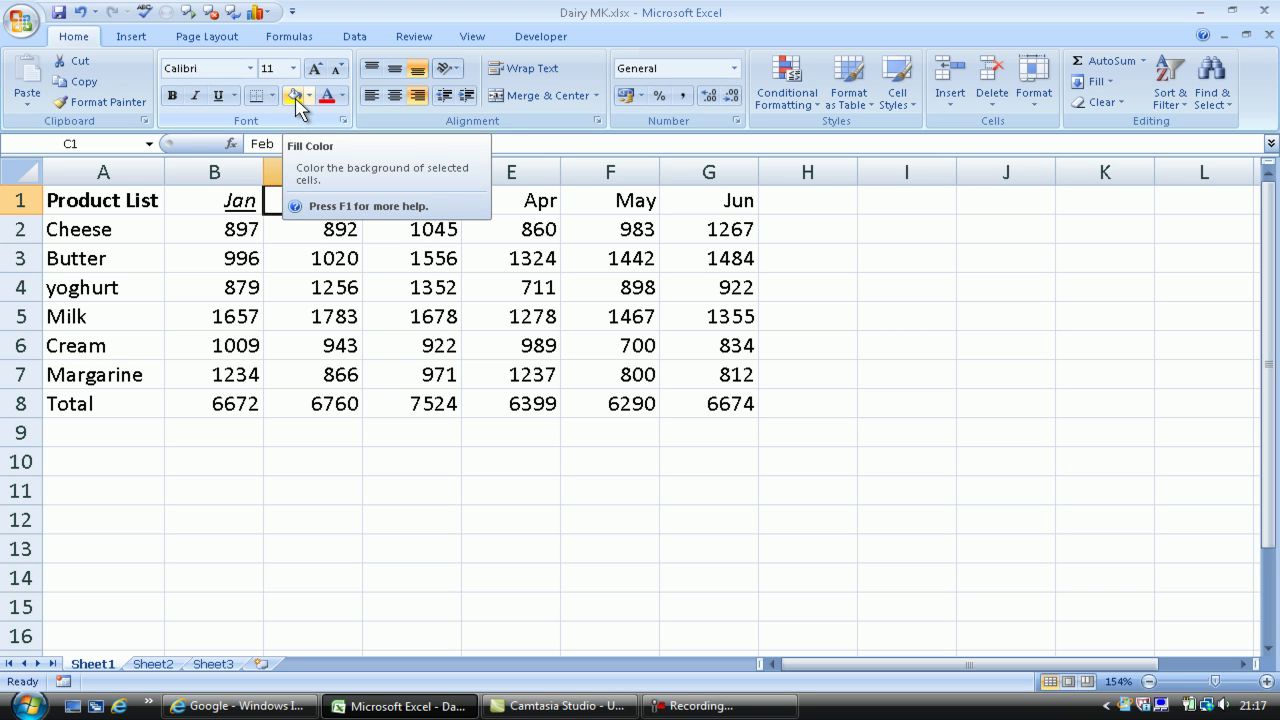
left_click(295, 96)
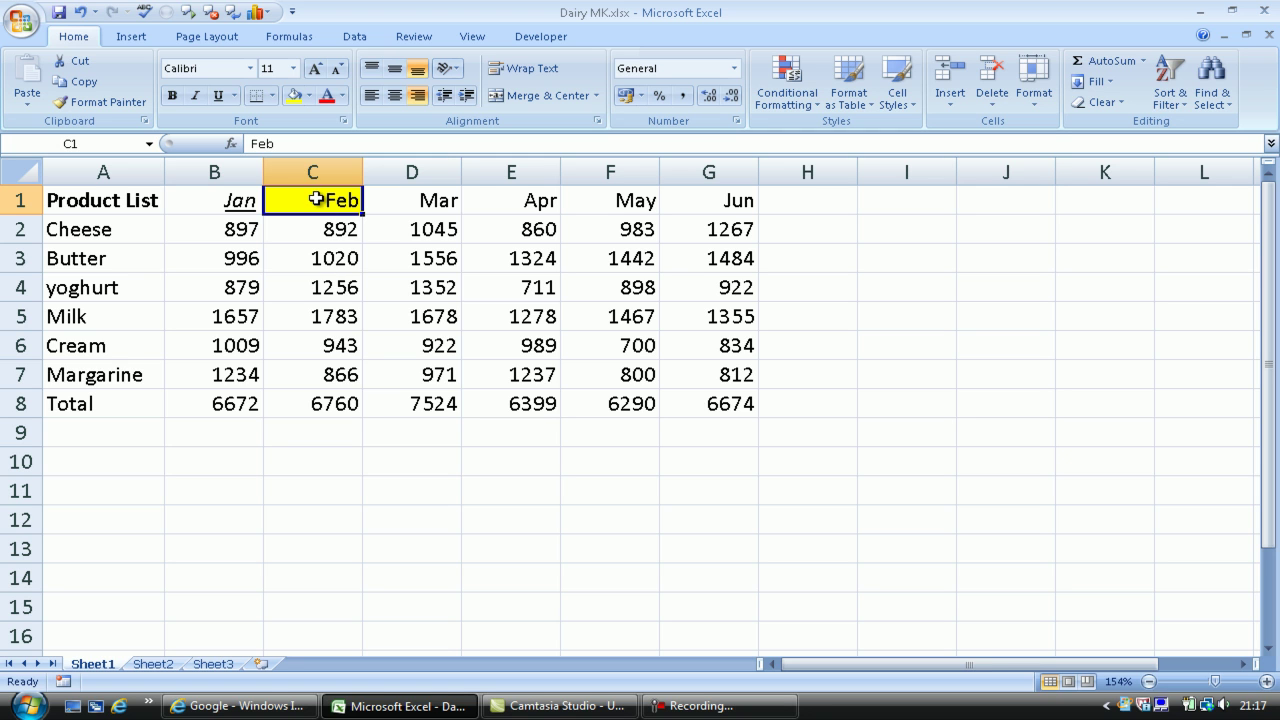
left_click(326, 97)
Give the Mar heading in D1 a blue fill with bold yellow text
left_click(423, 201)
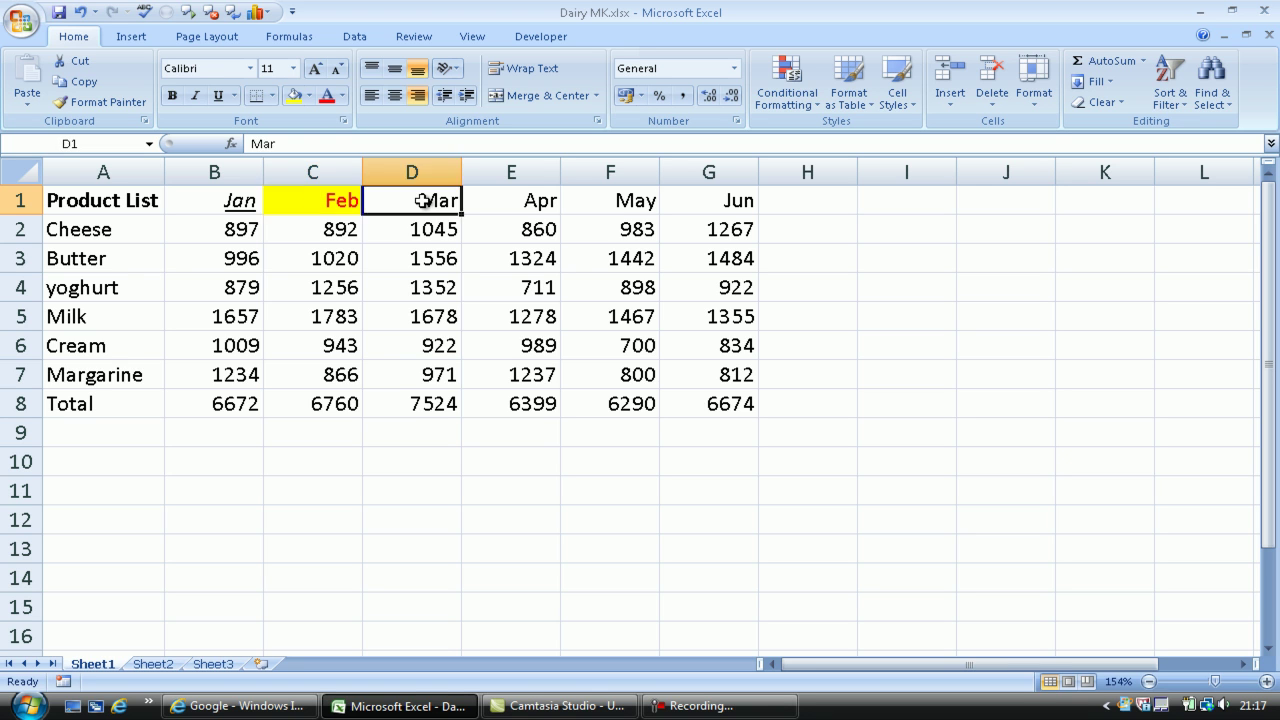
left_click(311, 97)
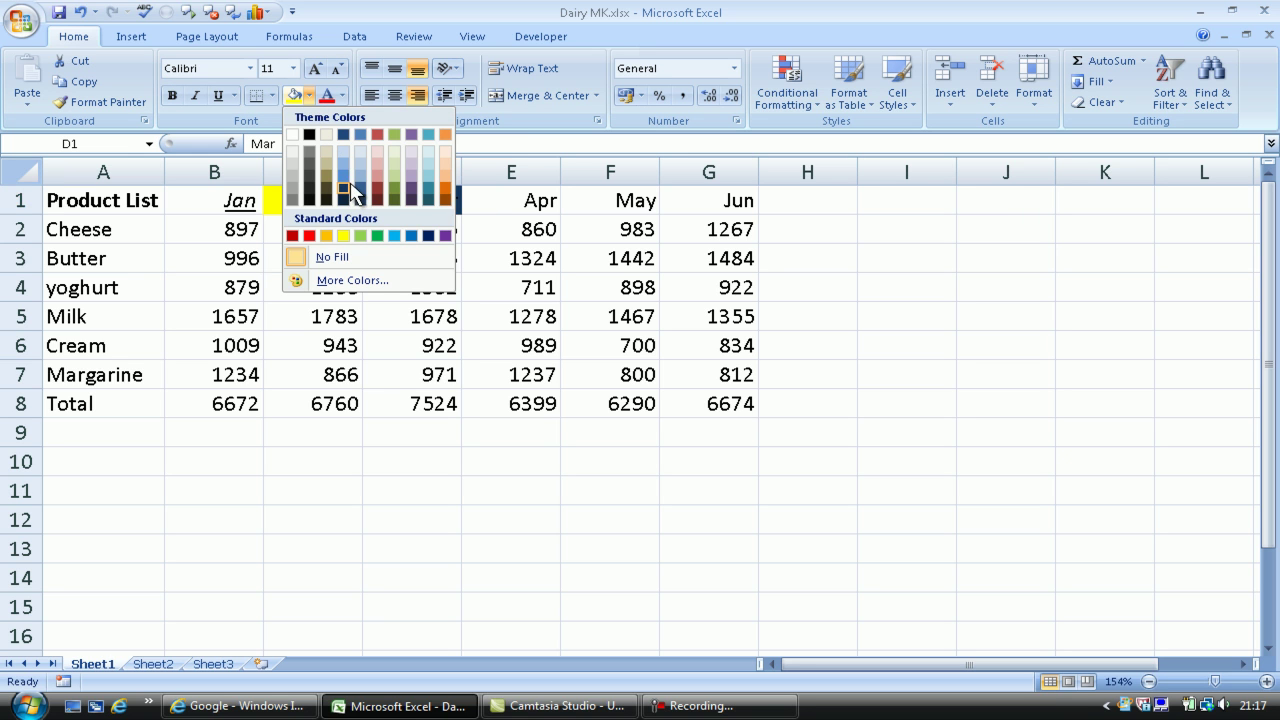
left_click(349, 181)
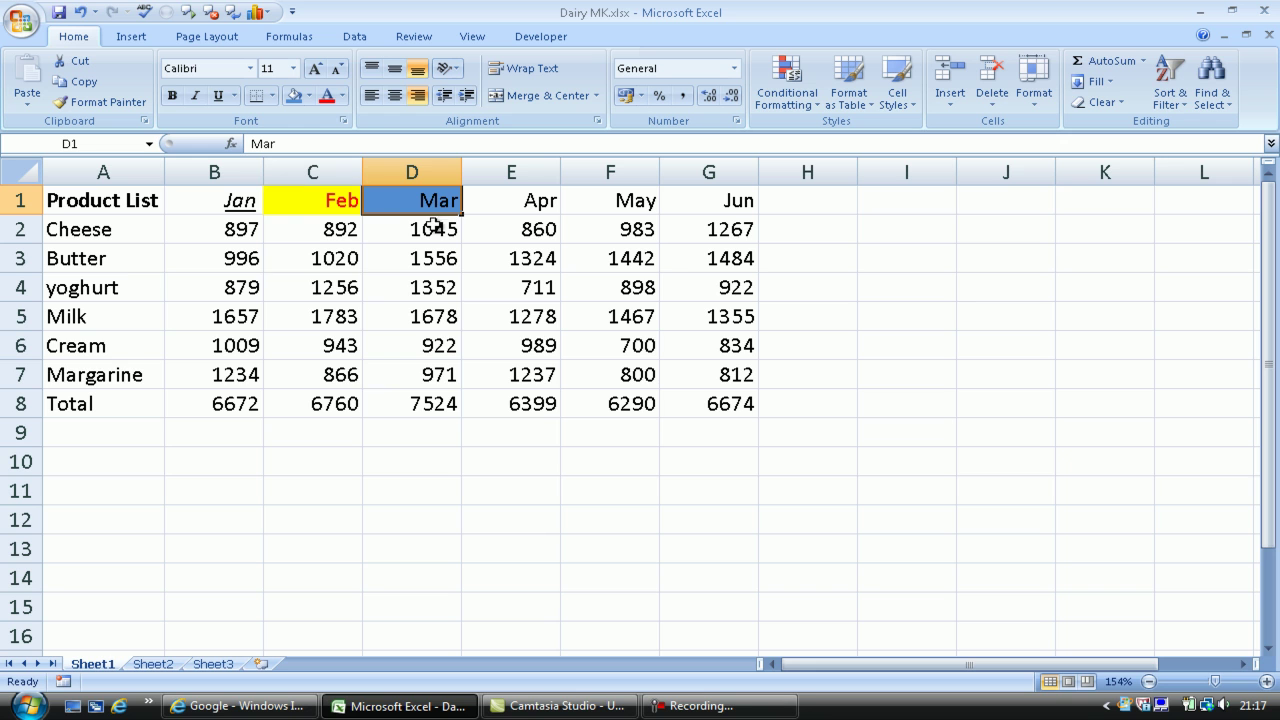
left_click(346, 100)
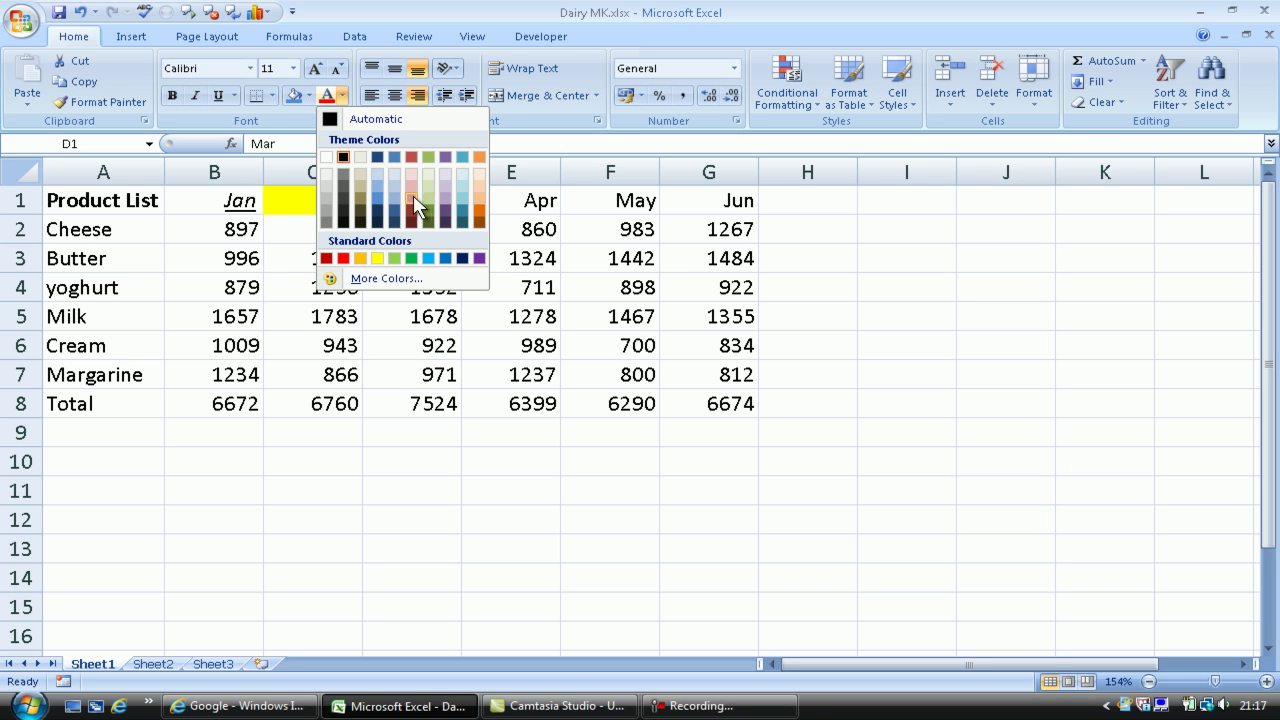
left_click(376, 258)
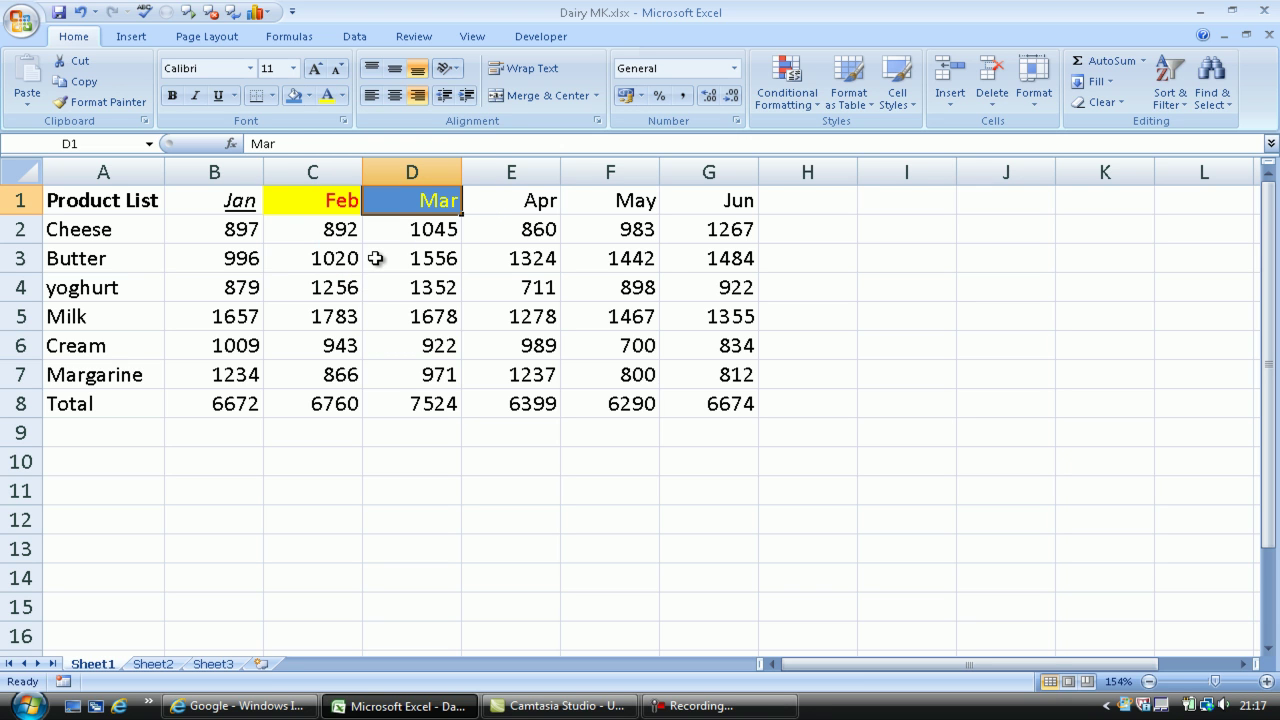
left_click(172, 98)
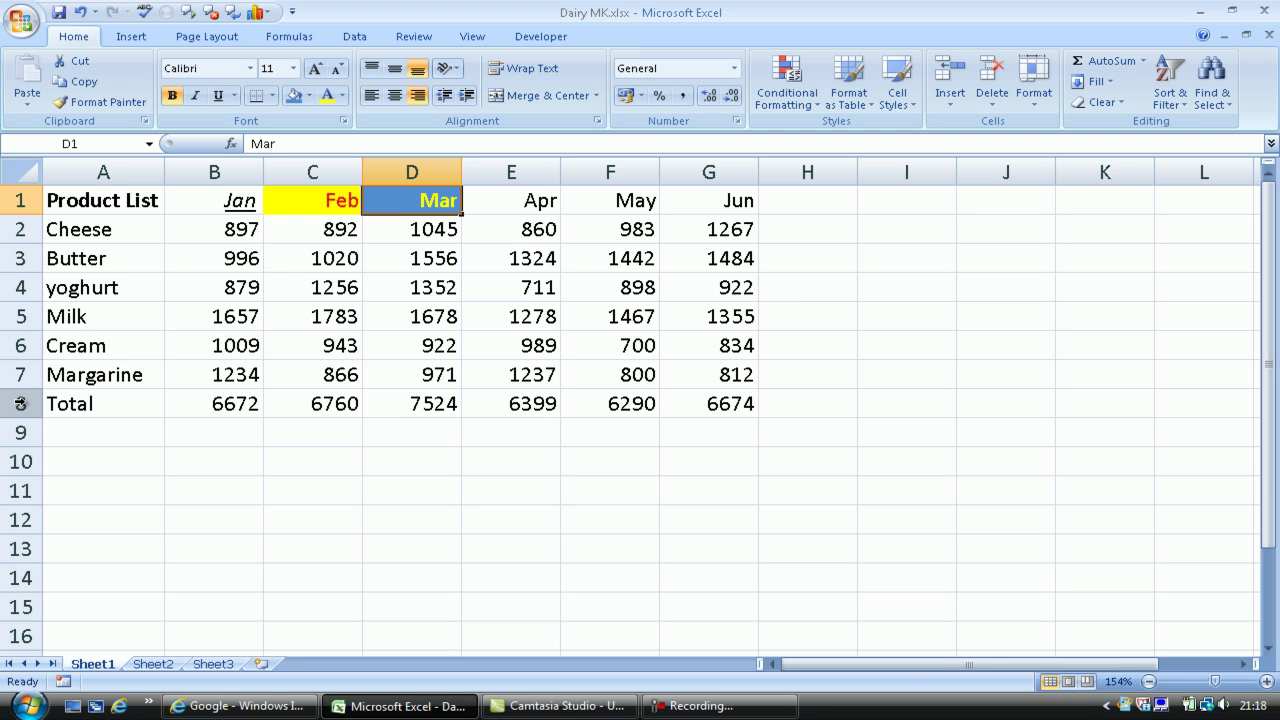
Make the entire Total row 8 bold and italic
left_click(20, 403)
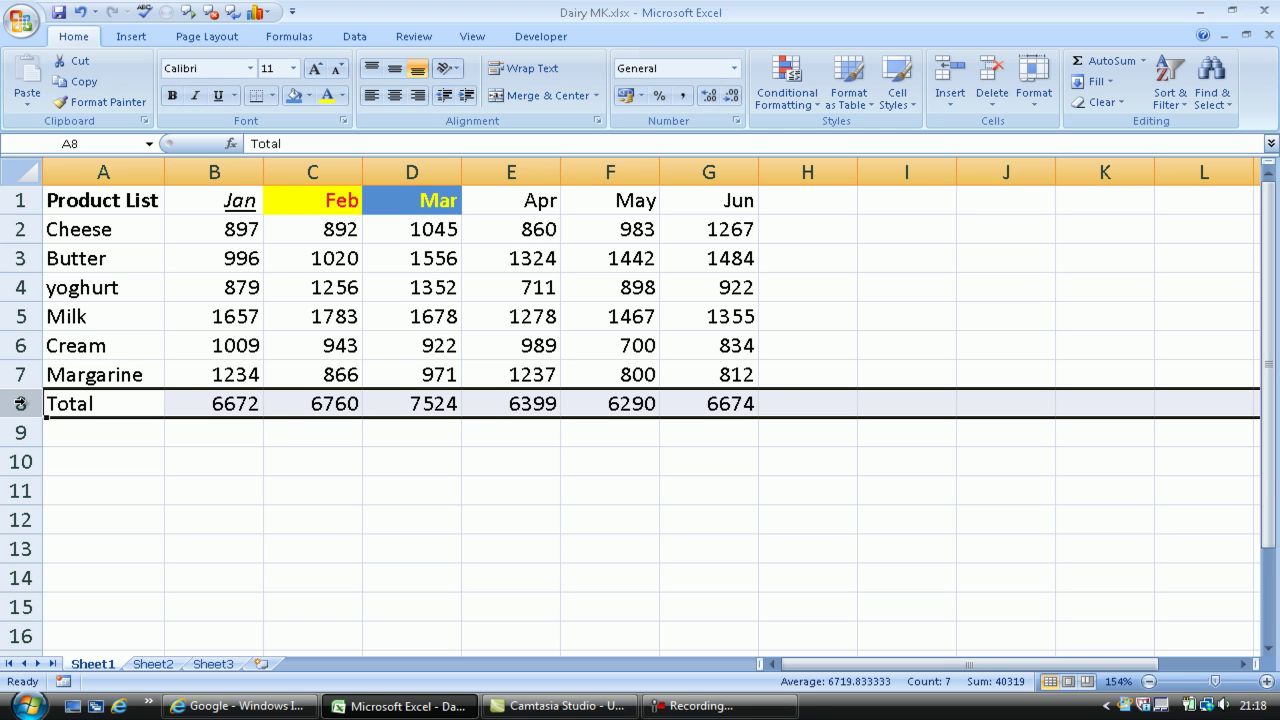
left_click(174, 97)
left_click(194, 96)
left_click(299, 442)
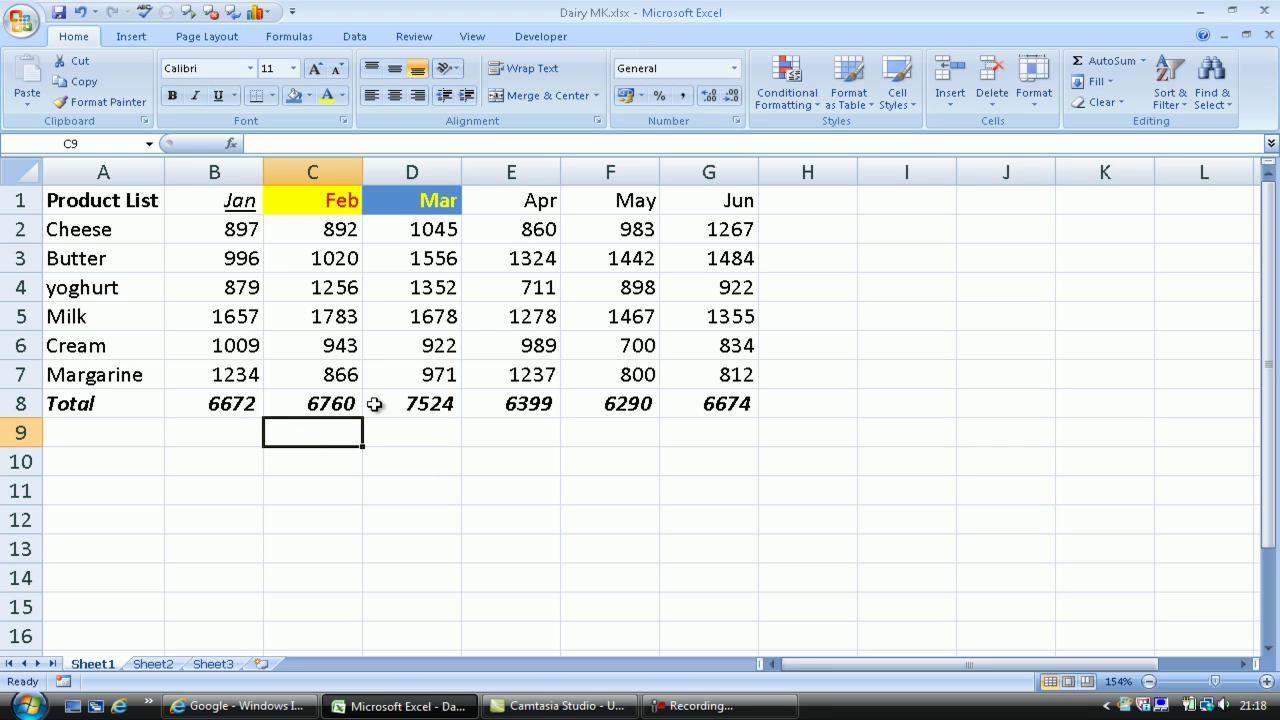
Enter 78 in cell I8
left_click(897, 407)
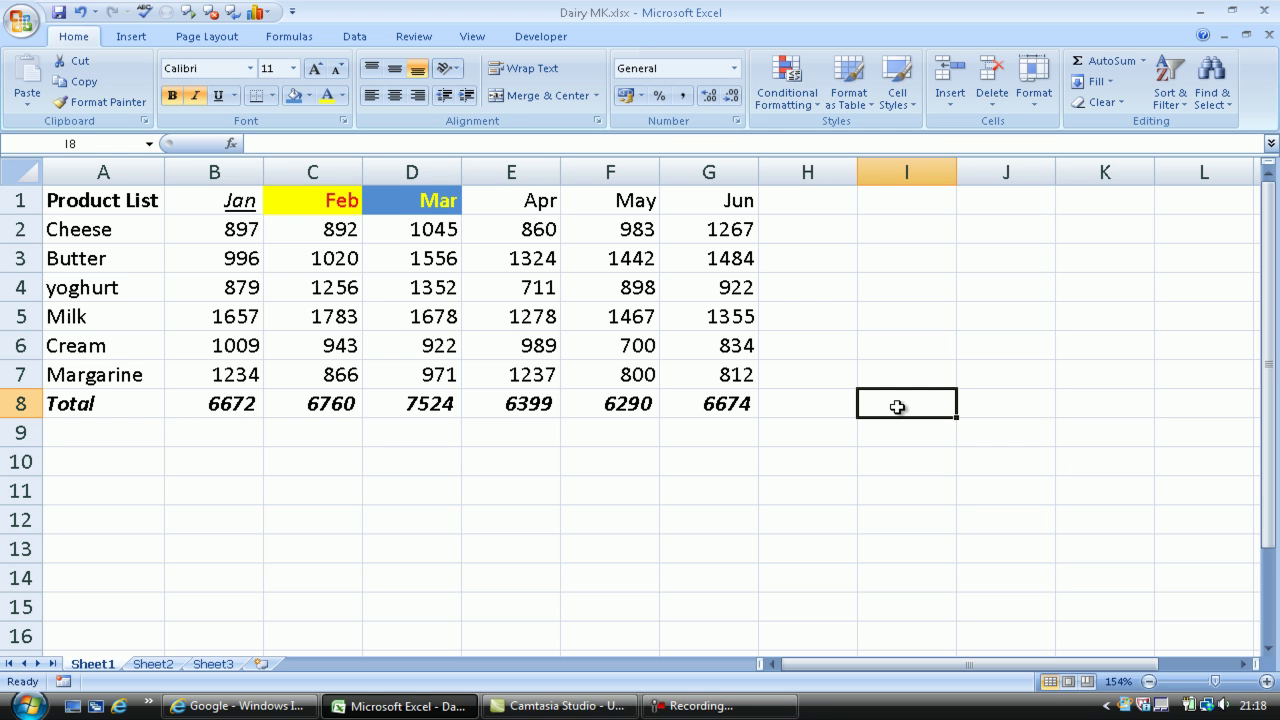
type("78")
key("Return")
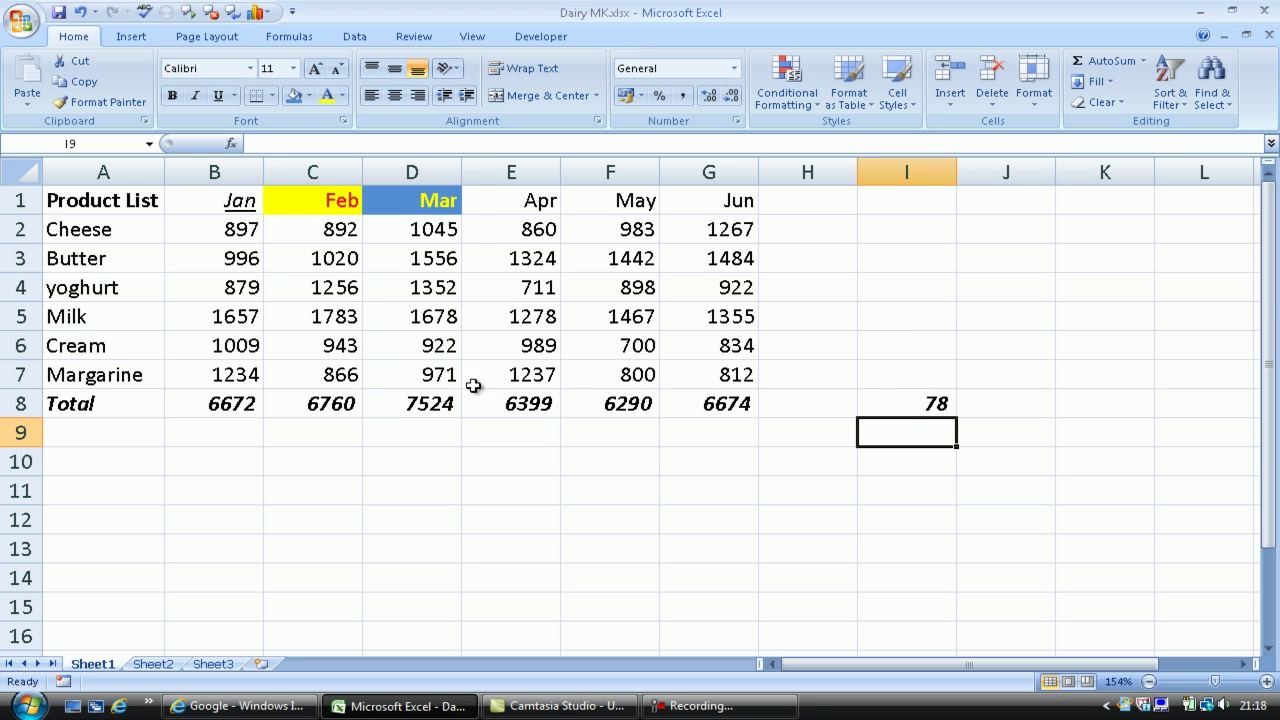
left_click(708, 172)
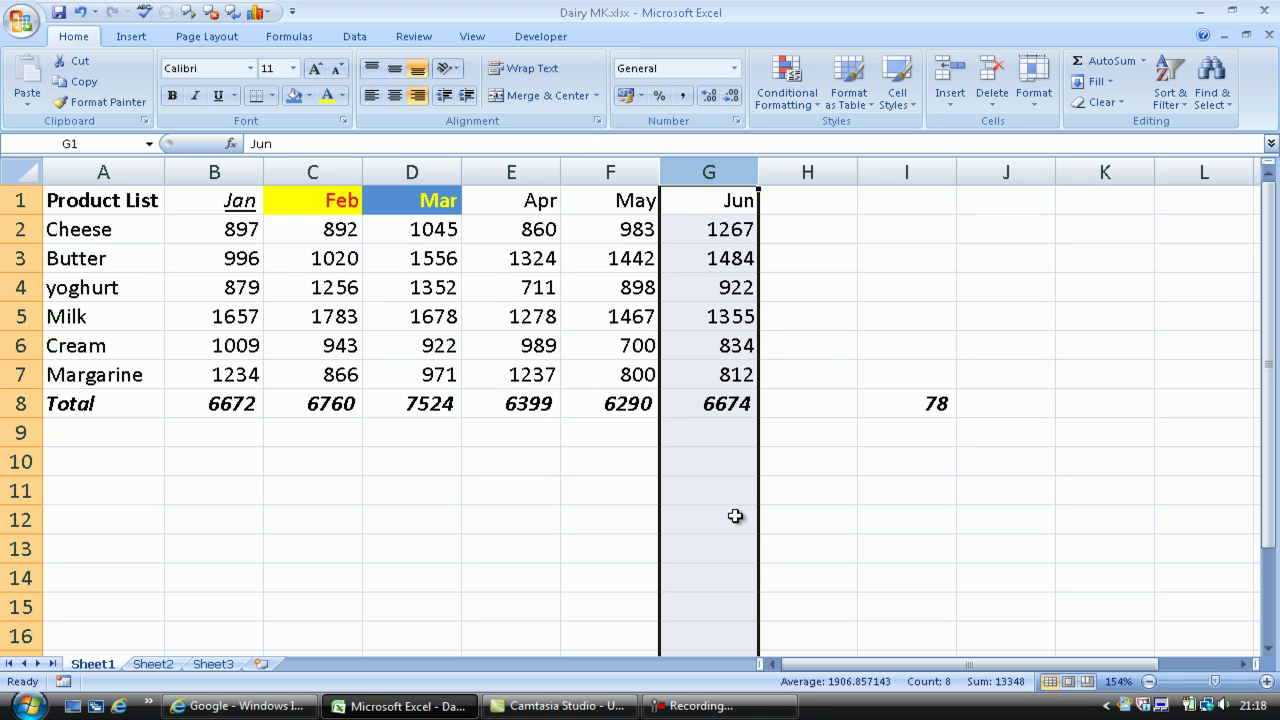
left_click(295, 96)
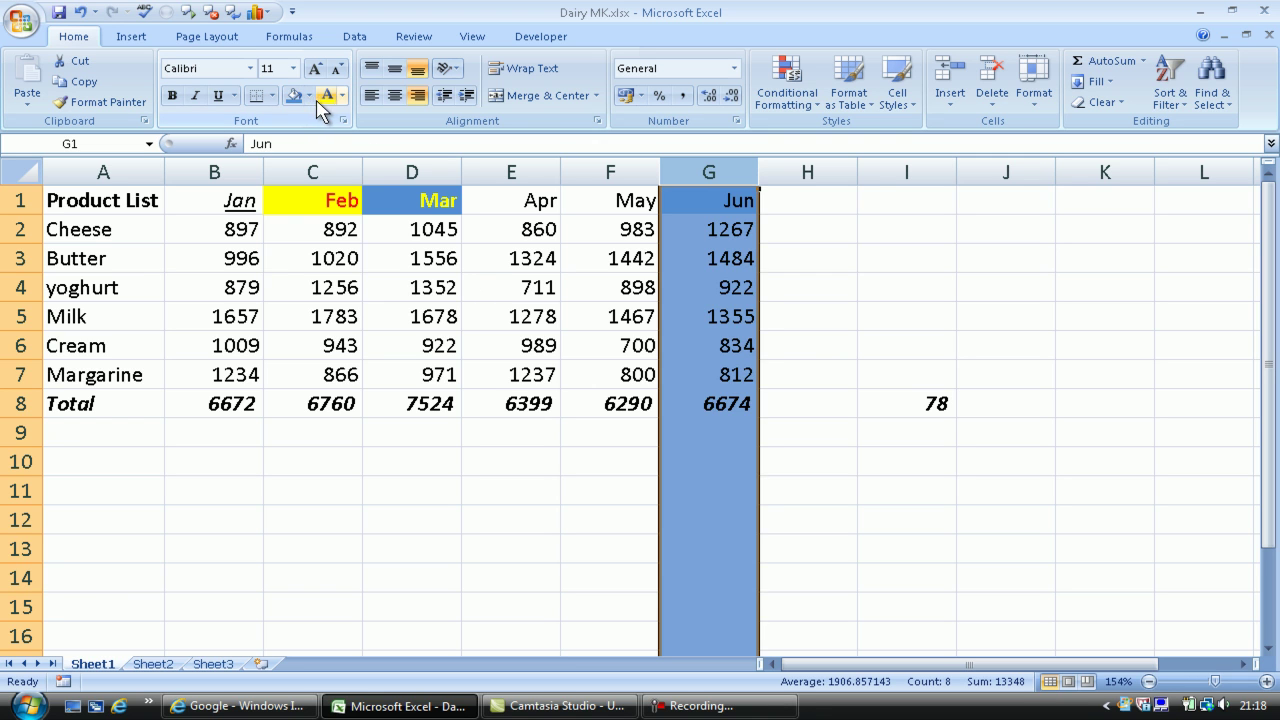
left_click(328, 95)
left_click(796, 258)
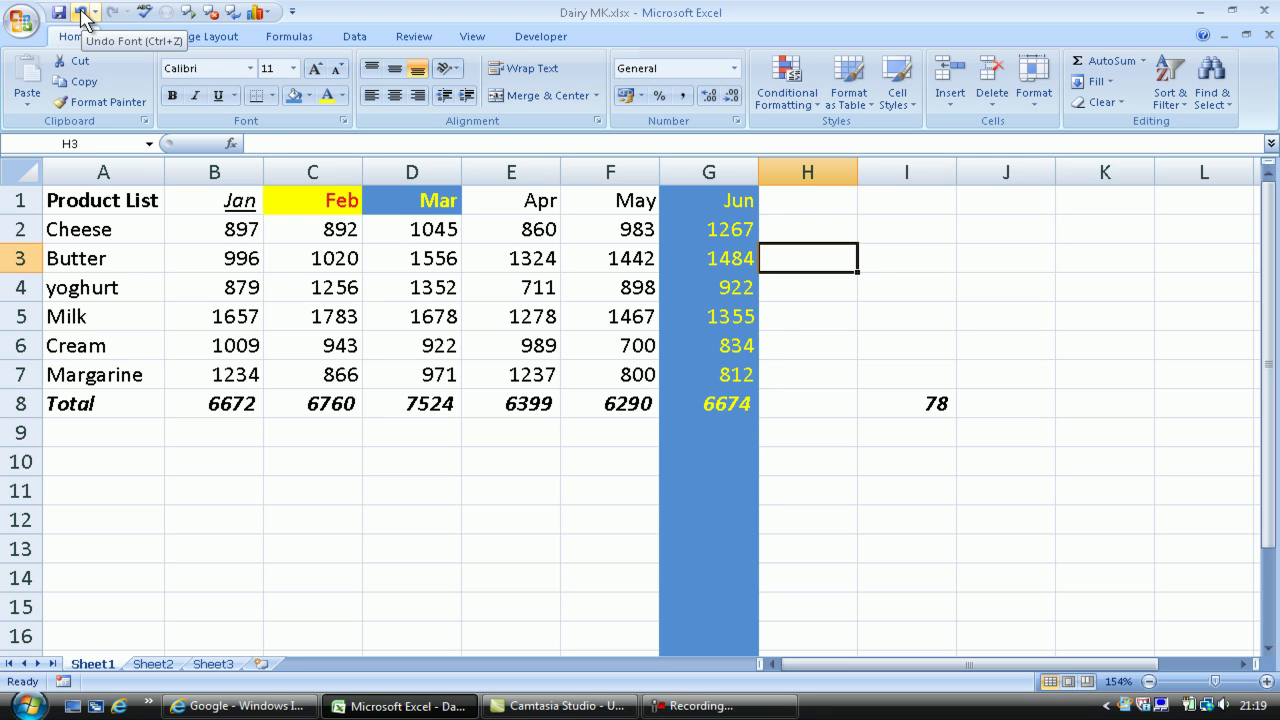
left_click(82, 14)
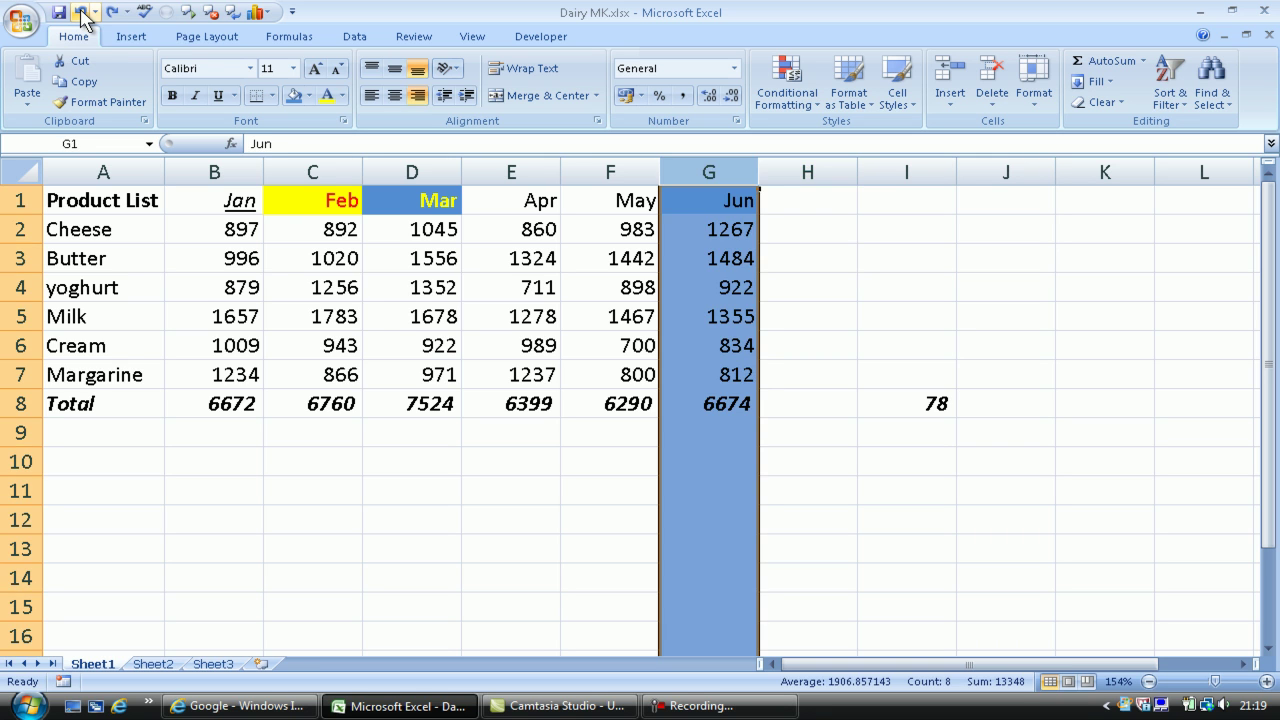
left_click(82, 14)
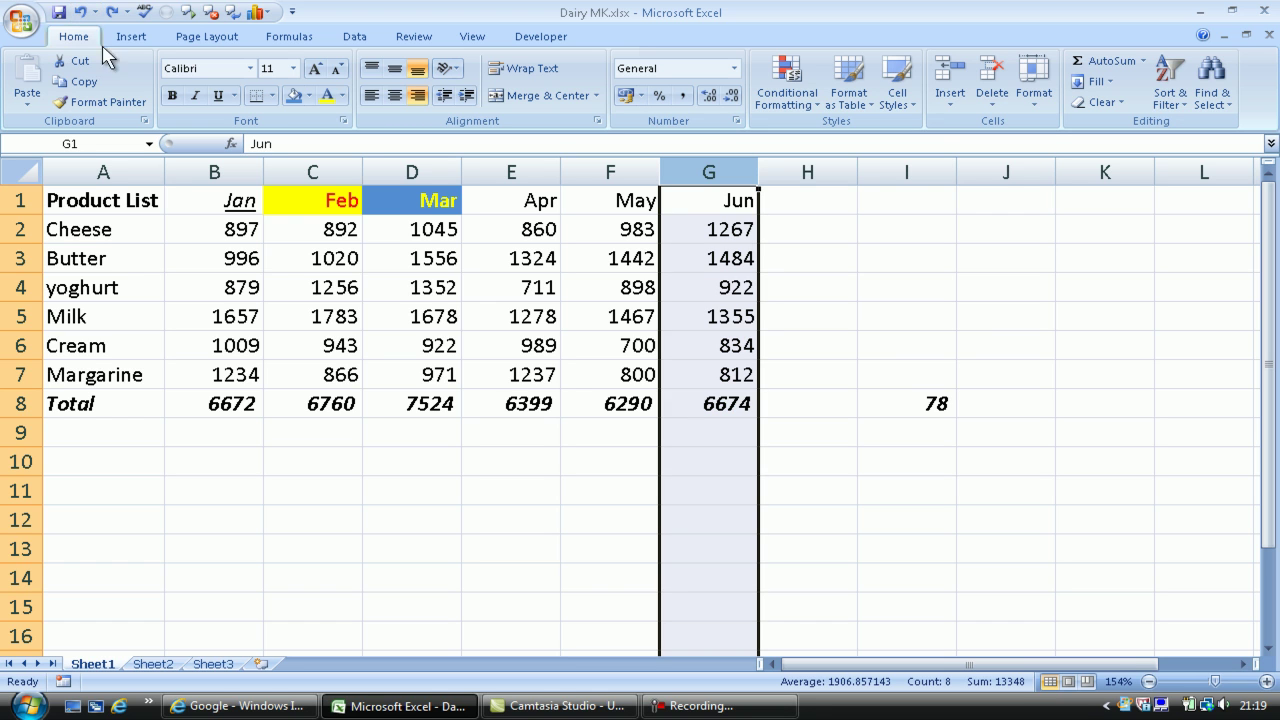
Use Format Painter to copy Feb's yellow fill and red text onto B3, C5, E5, G3 and G7
left_click(303, 464)
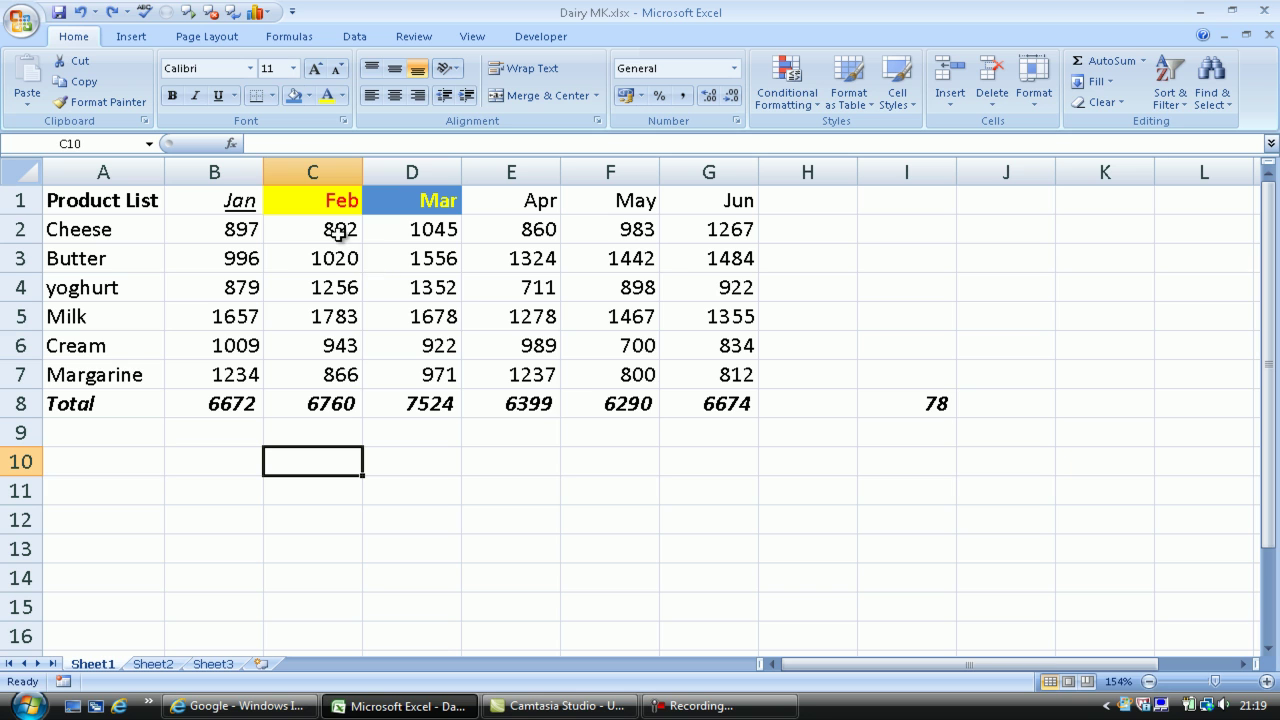
left_click(304, 201)
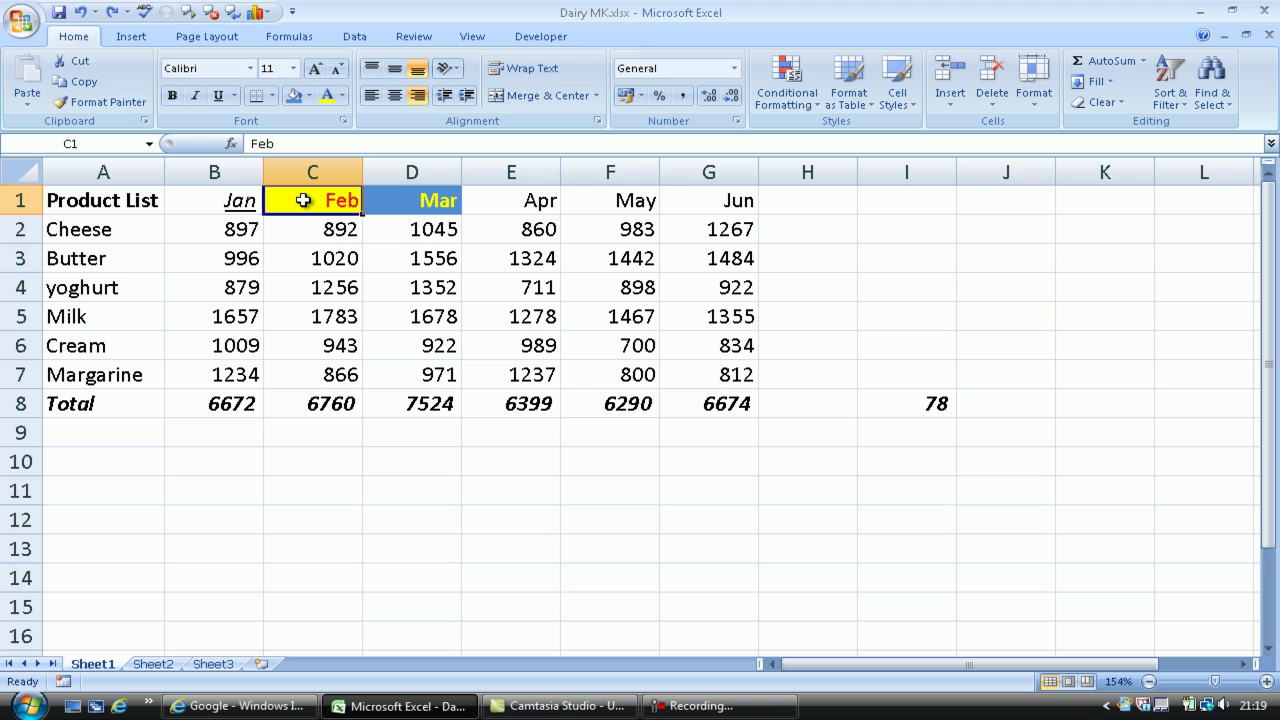
left_click(93, 103)
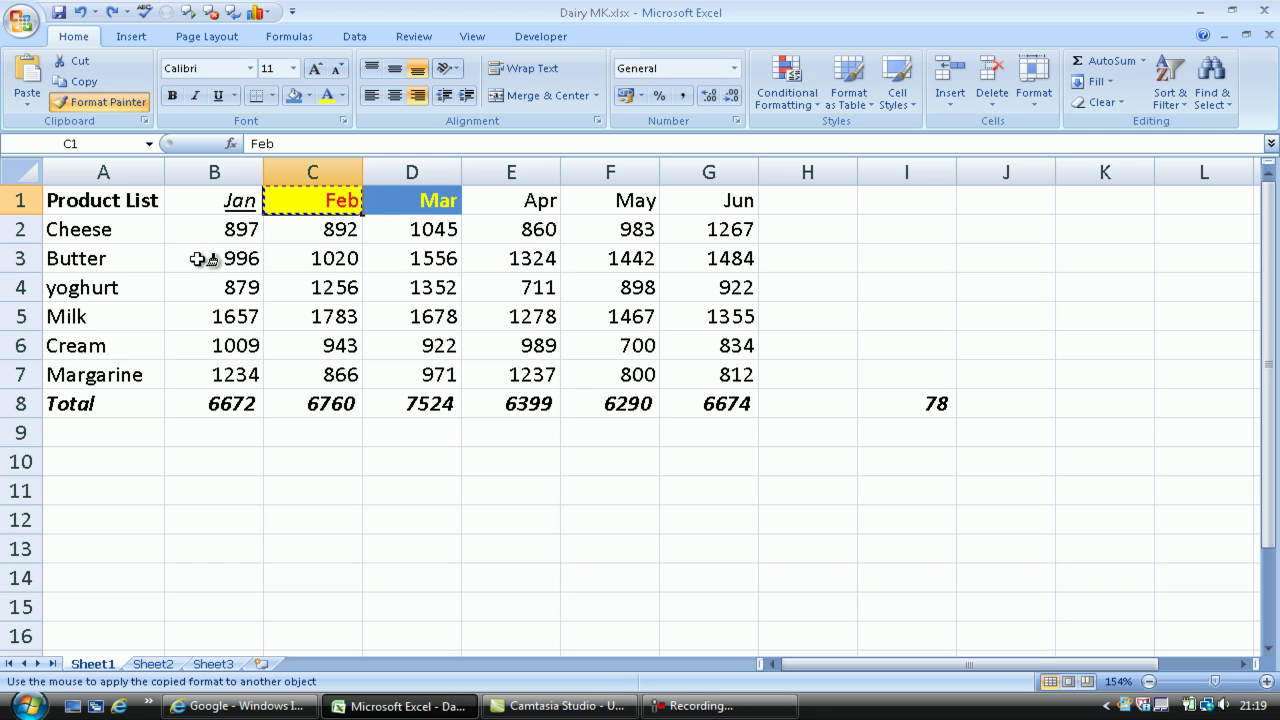
left_click(202, 259)
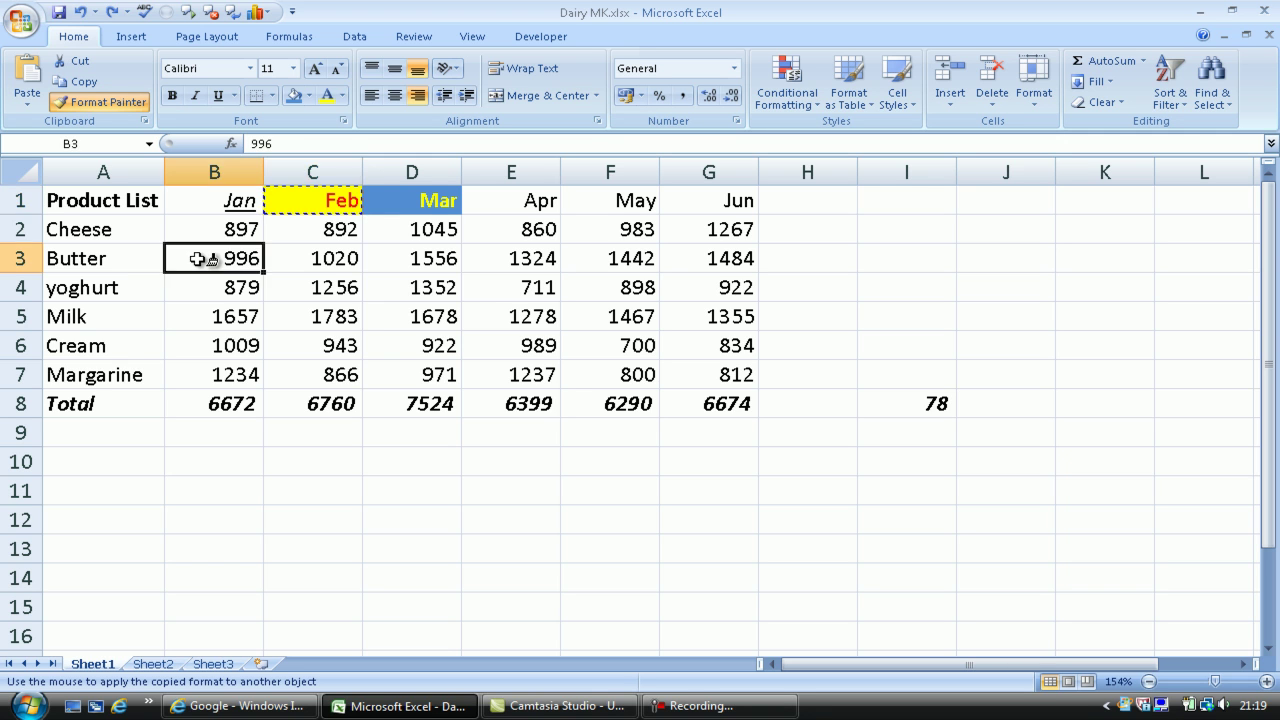
left_click(309, 314)
left_click(495, 316)
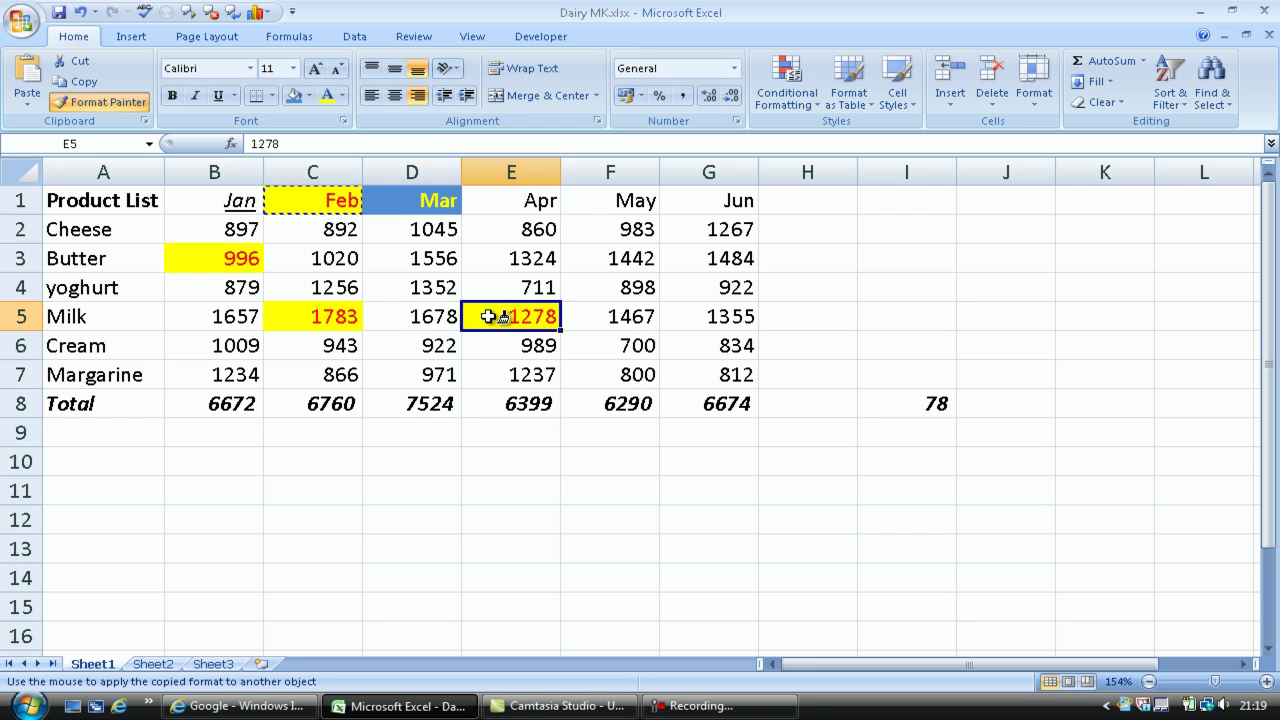
left_click(692, 259)
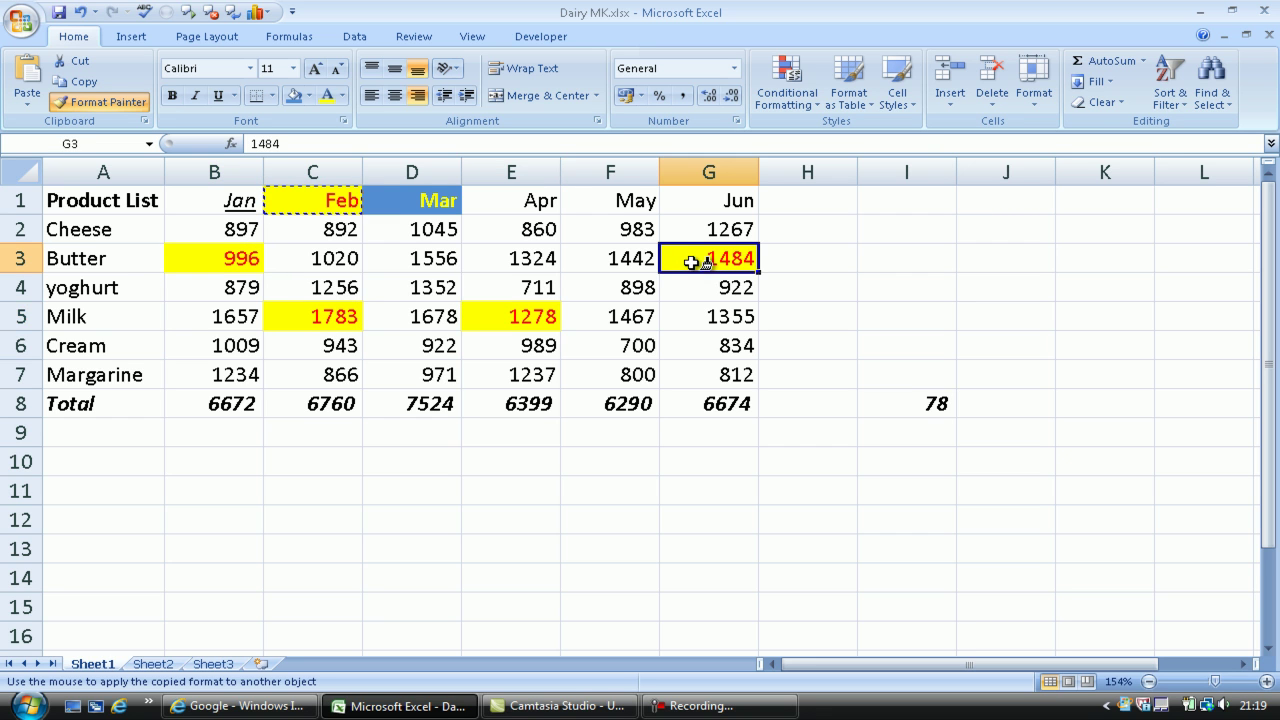
left_click(696, 372)
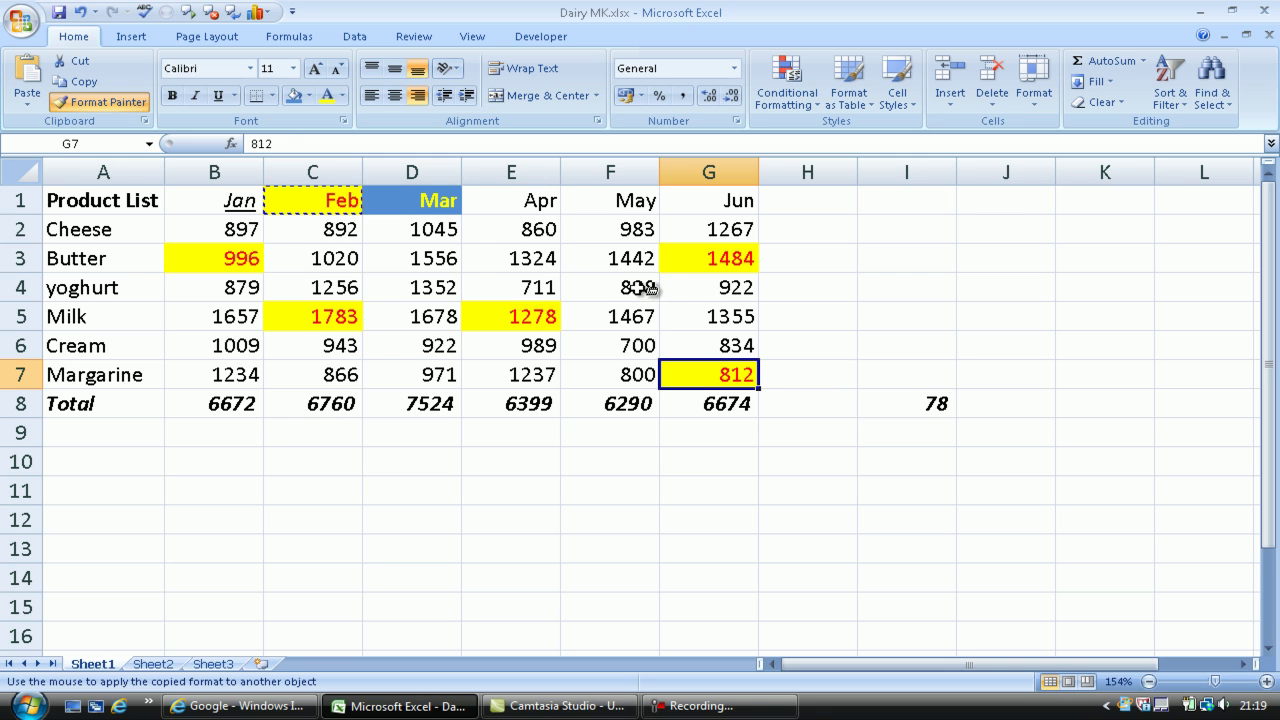
left_click(120, 103)
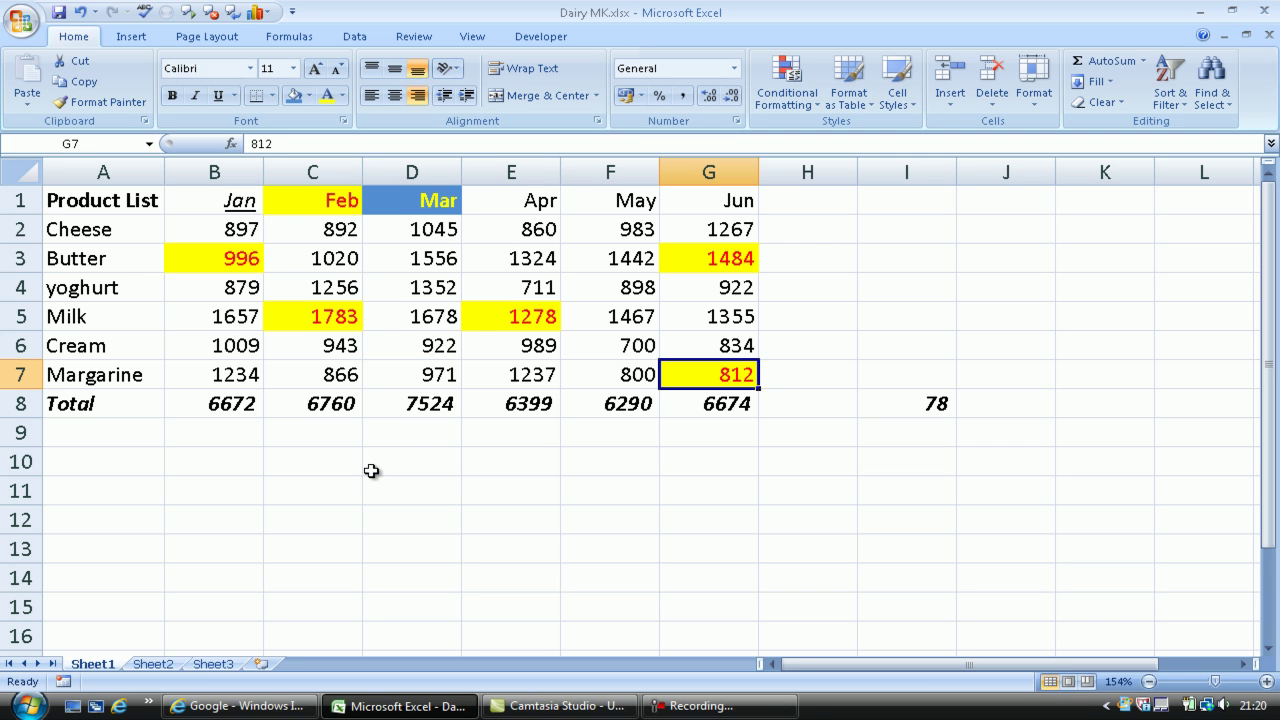
Enter a person's full name in cell C11
left_click(300, 492)
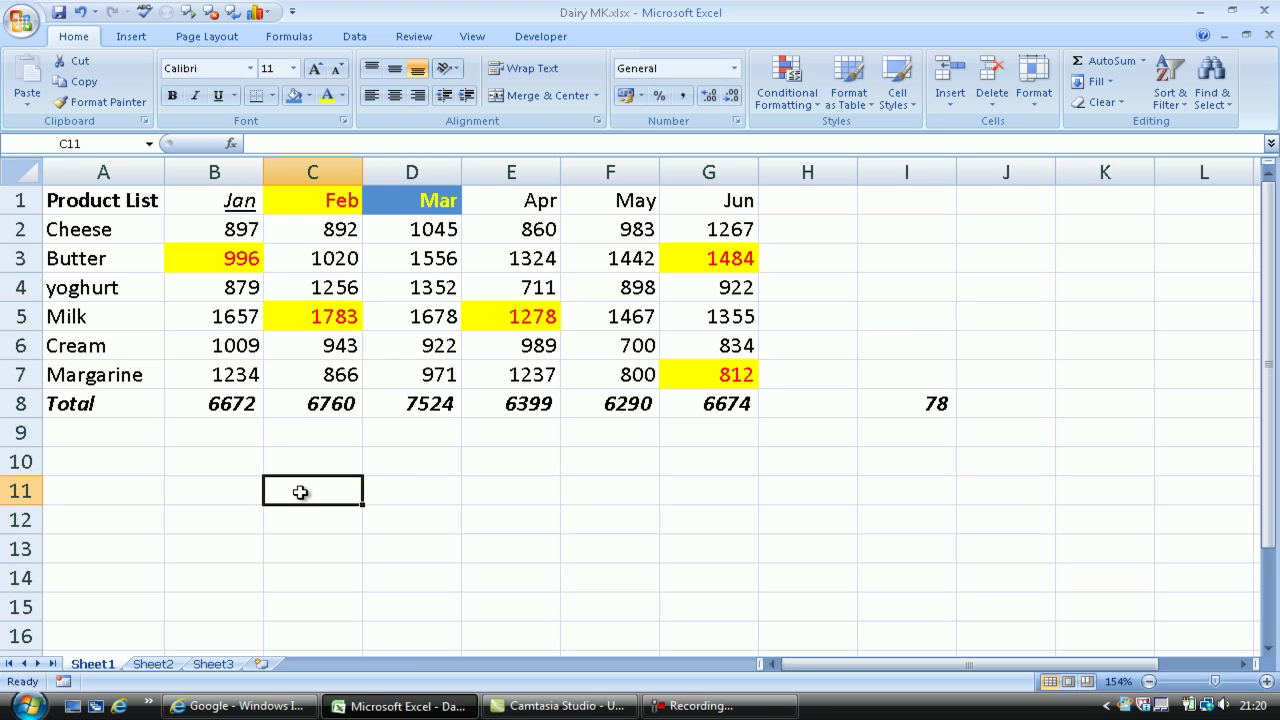
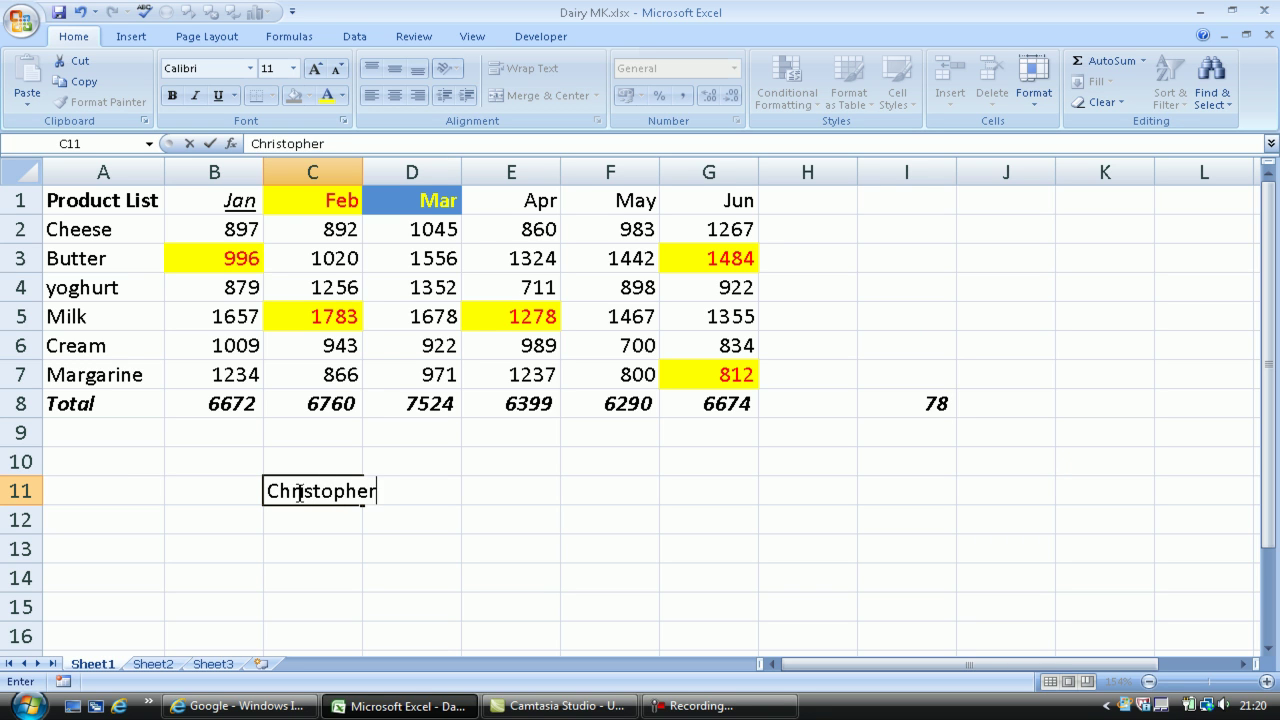
key("Return")
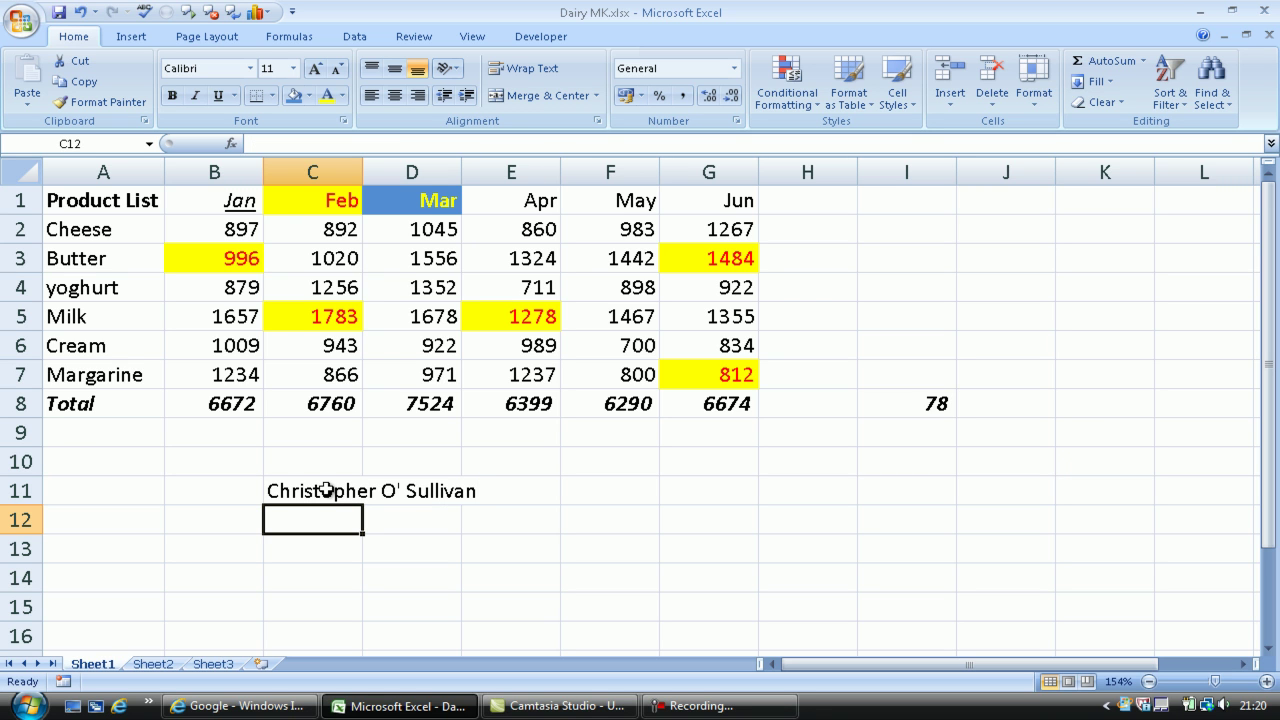
Wrap the name in C11 onto two lines and widen column C slightly
left_click(327, 490)
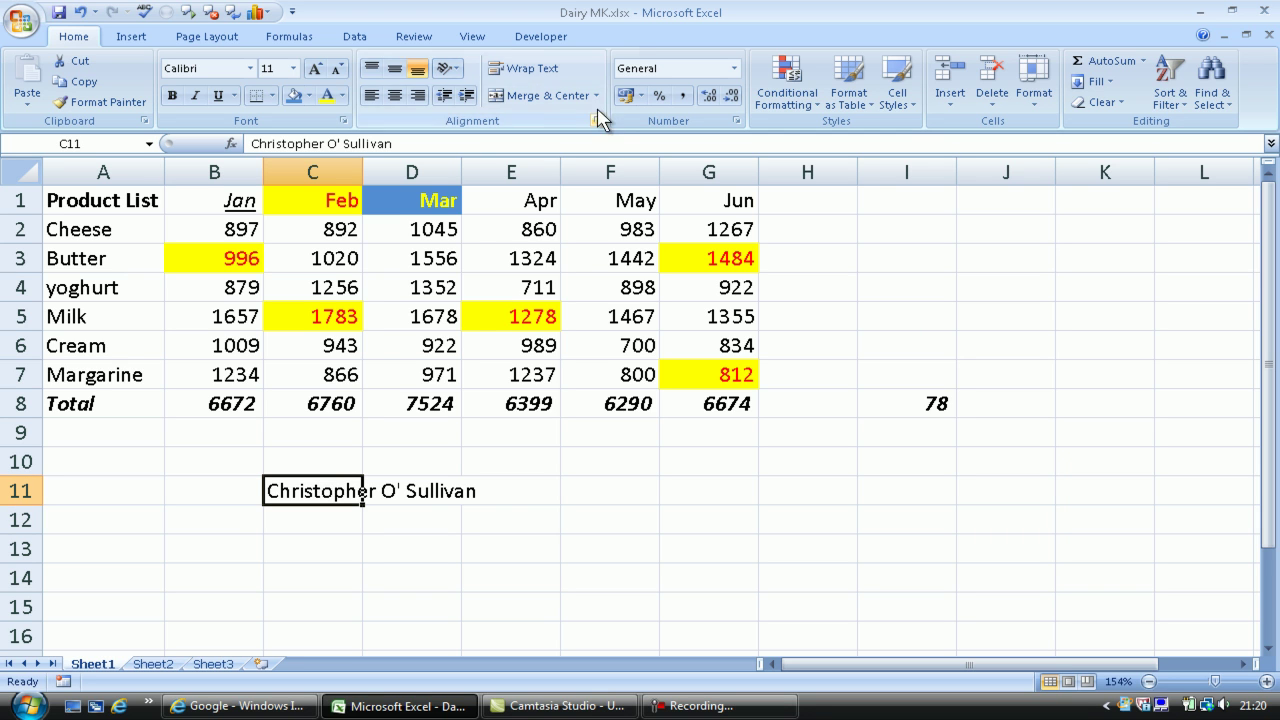
left_click(538, 70)
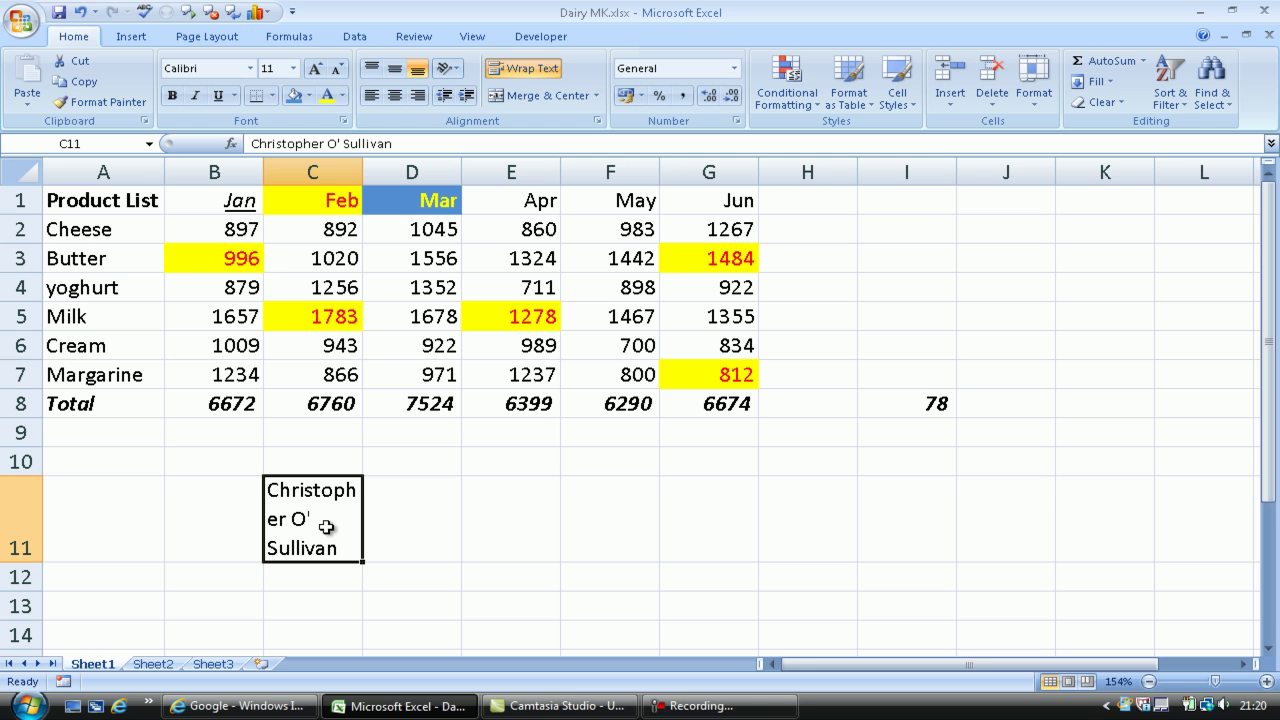
left_click_drag(363, 166, 389, 168)
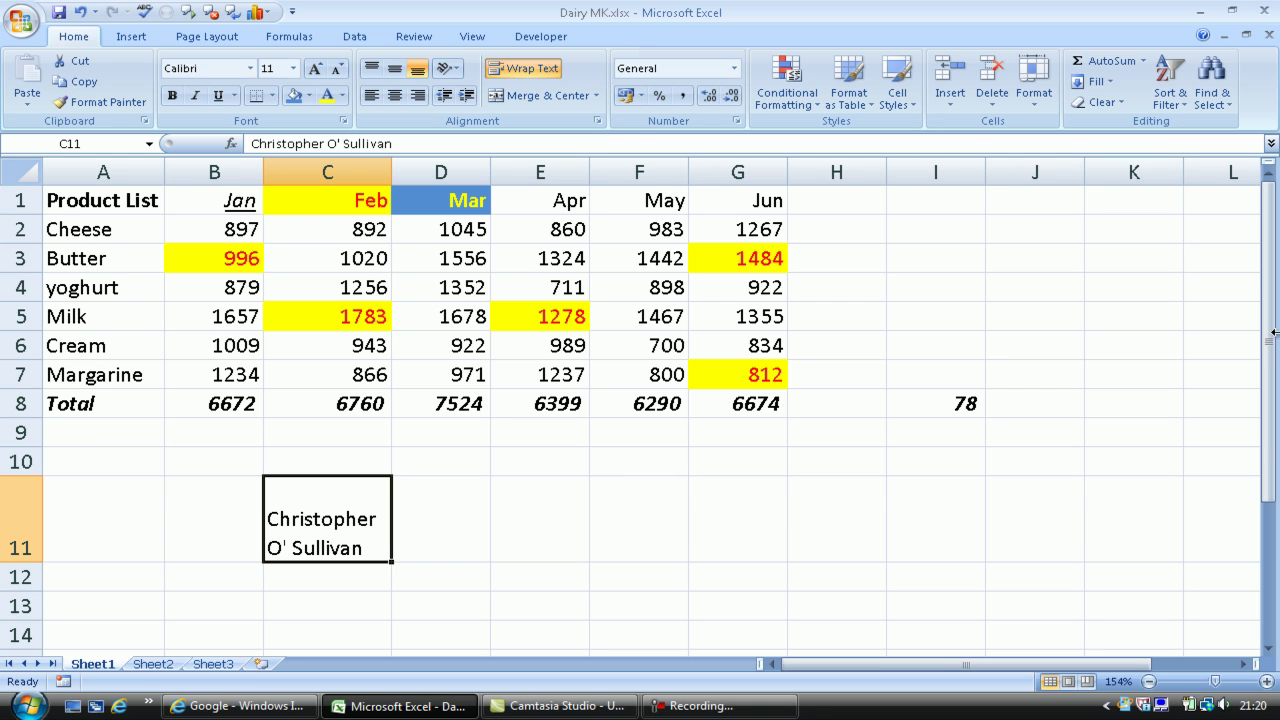
left_click_drag(1273, 343, 1271, 450)
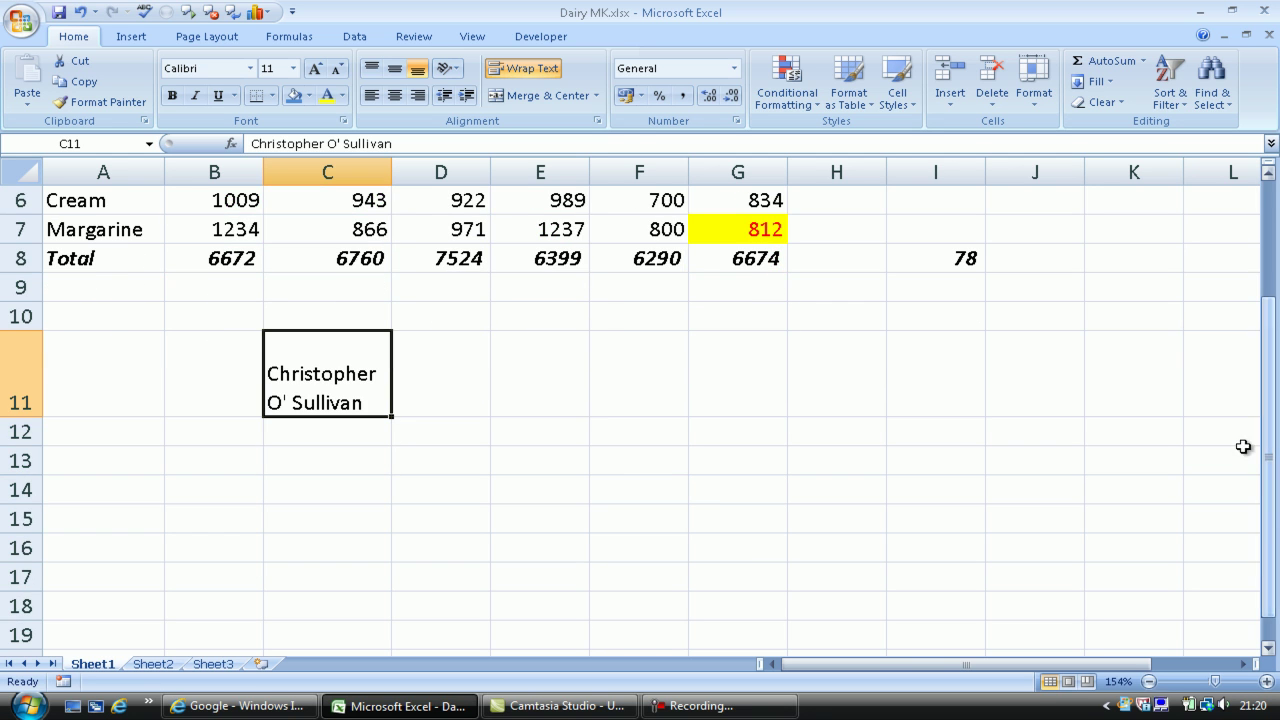
Enter the title 'List of Products for March 2012' in D16
left_click(458, 549)
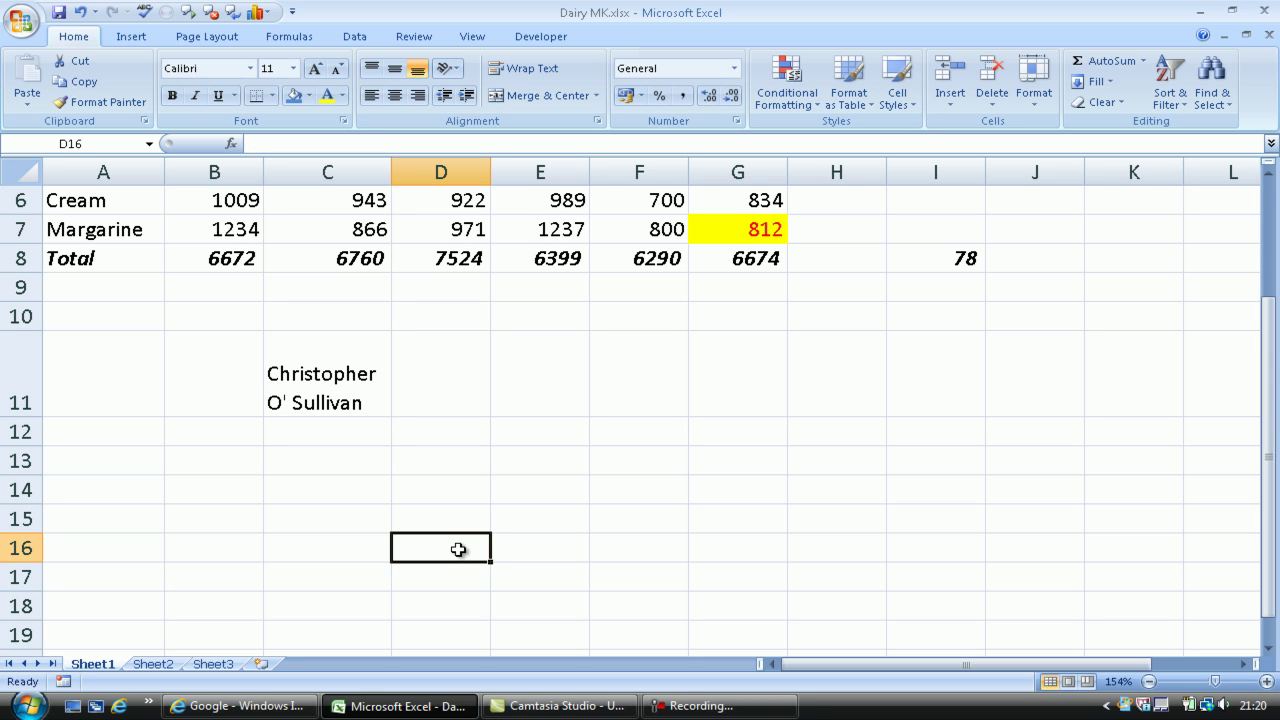
type("Li")
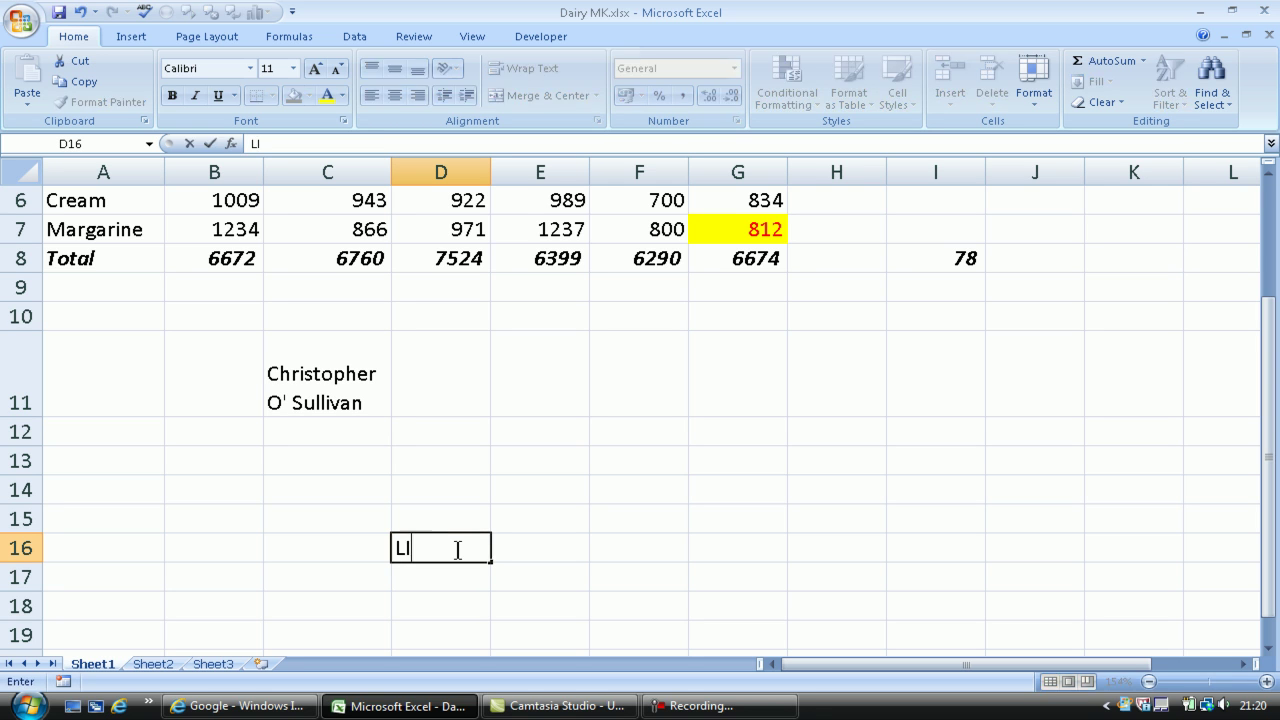
type("st of Product")
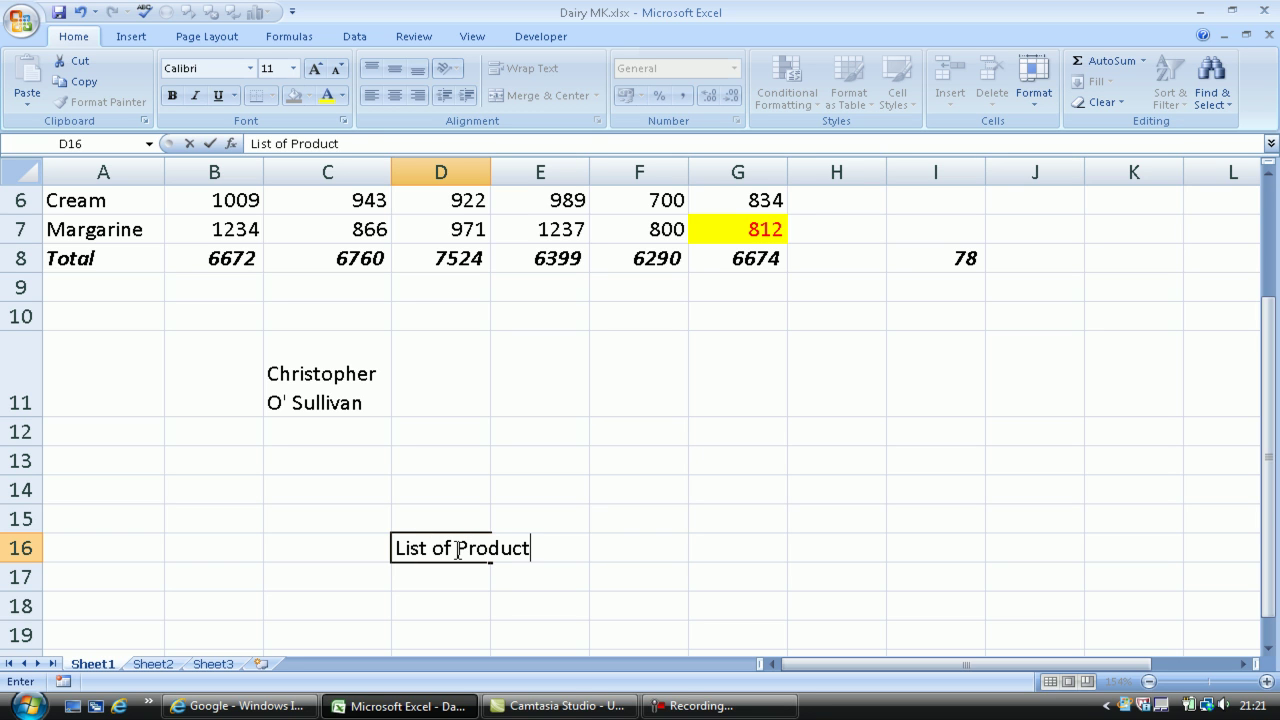
type("s for March 2")
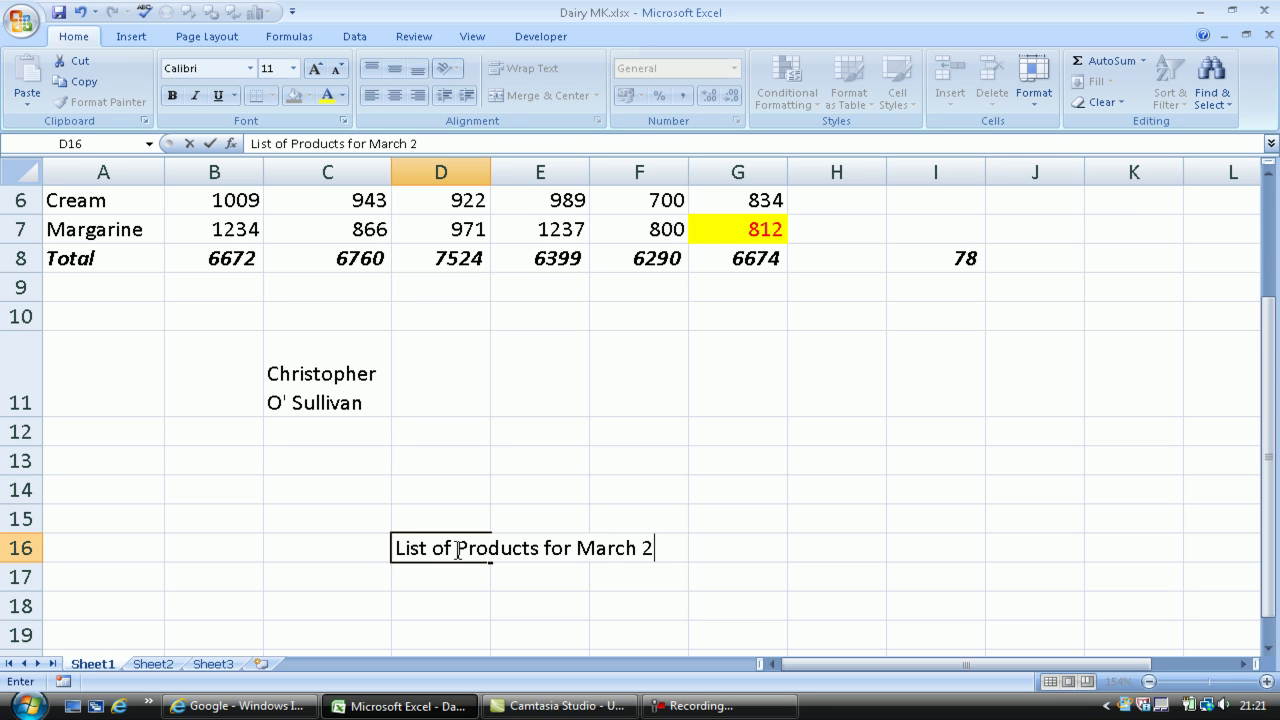
type("012")
key("Return")
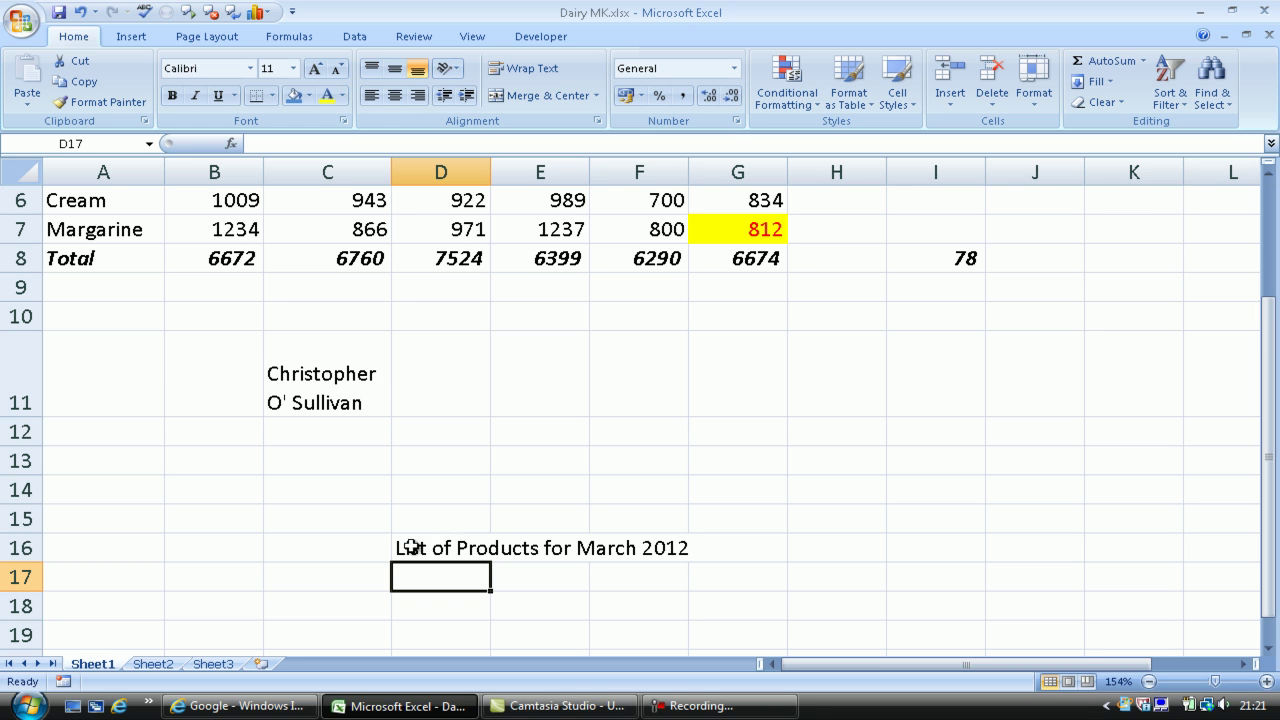
Merge C16:G16 and centre the title across them
left_click_drag(371, 546, 703, 537)
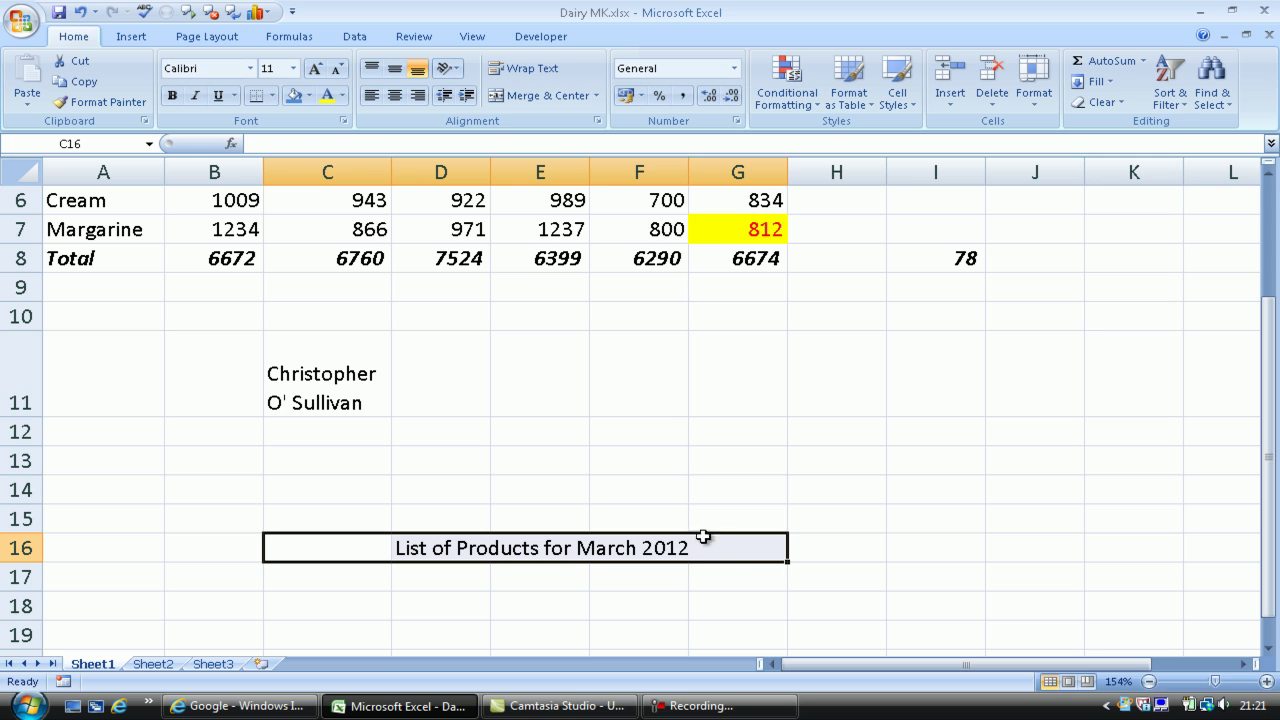
left_click(523, 99)
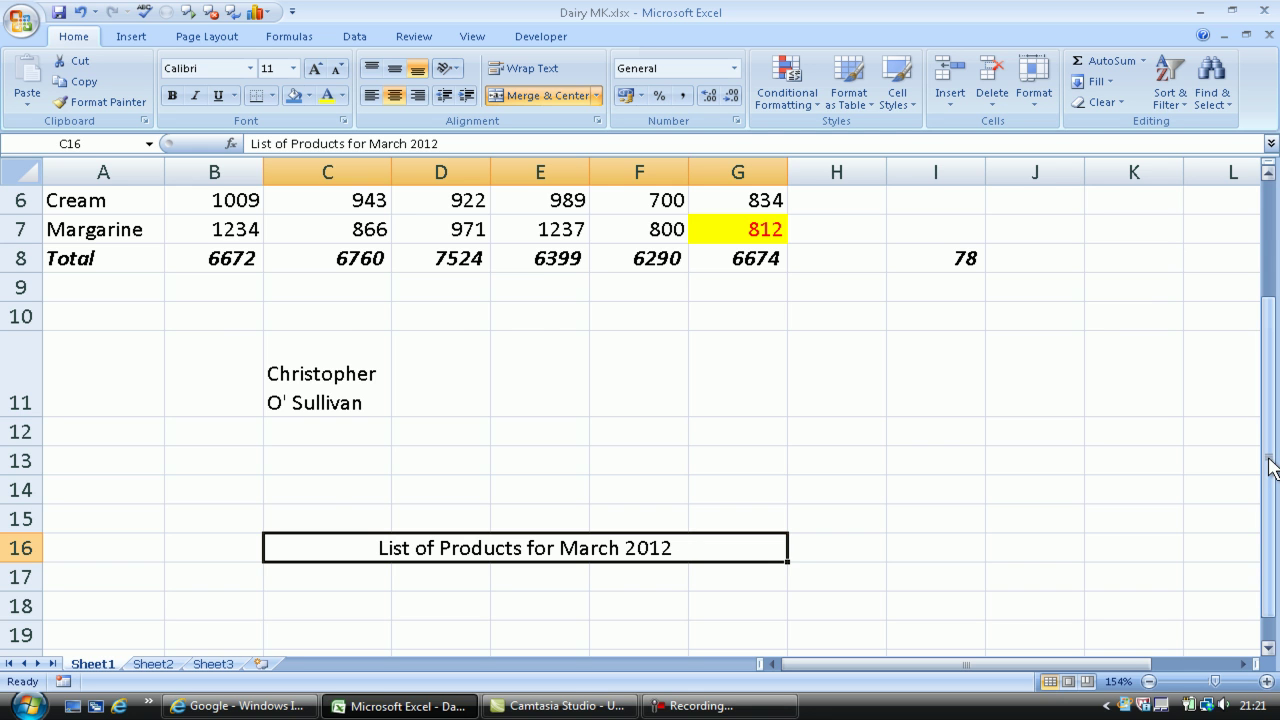
left_click_drag(1270, 466, 1268, 335)
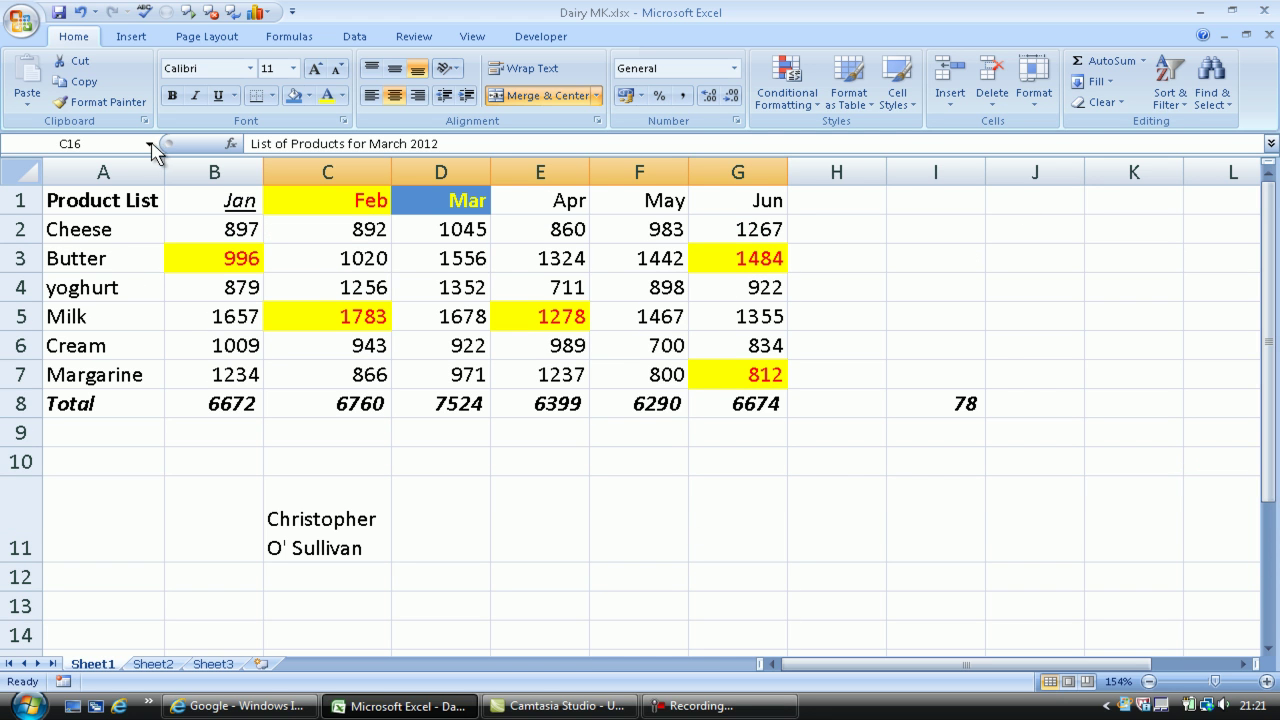
Angle the Product List heading in A1 counterclockwise
left_click(104, 202)
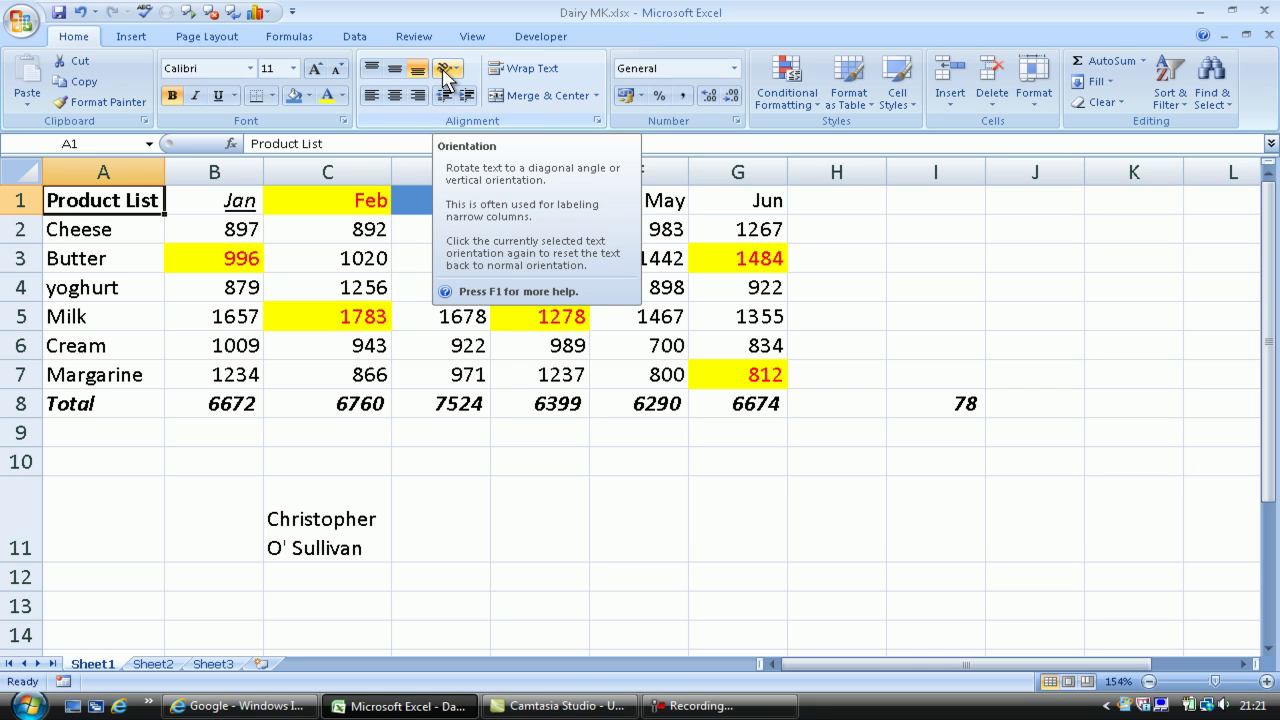
left_click(447, 72)
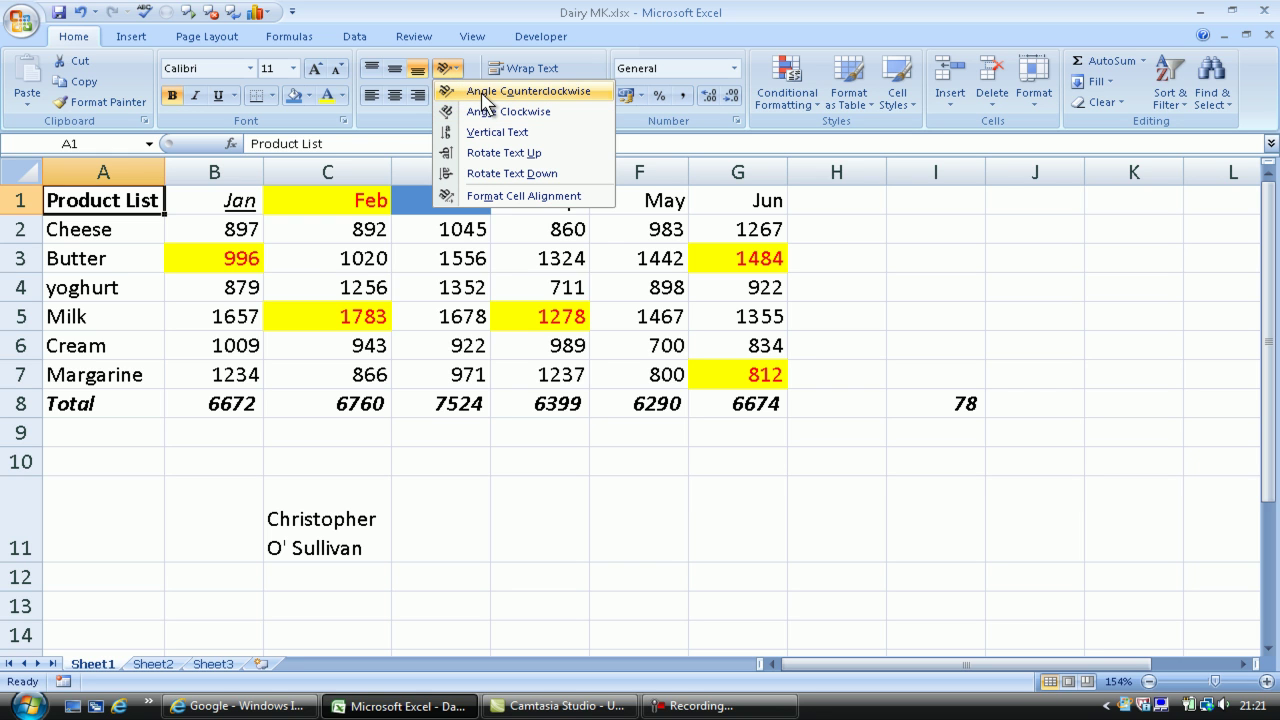
left_click(484, 92)
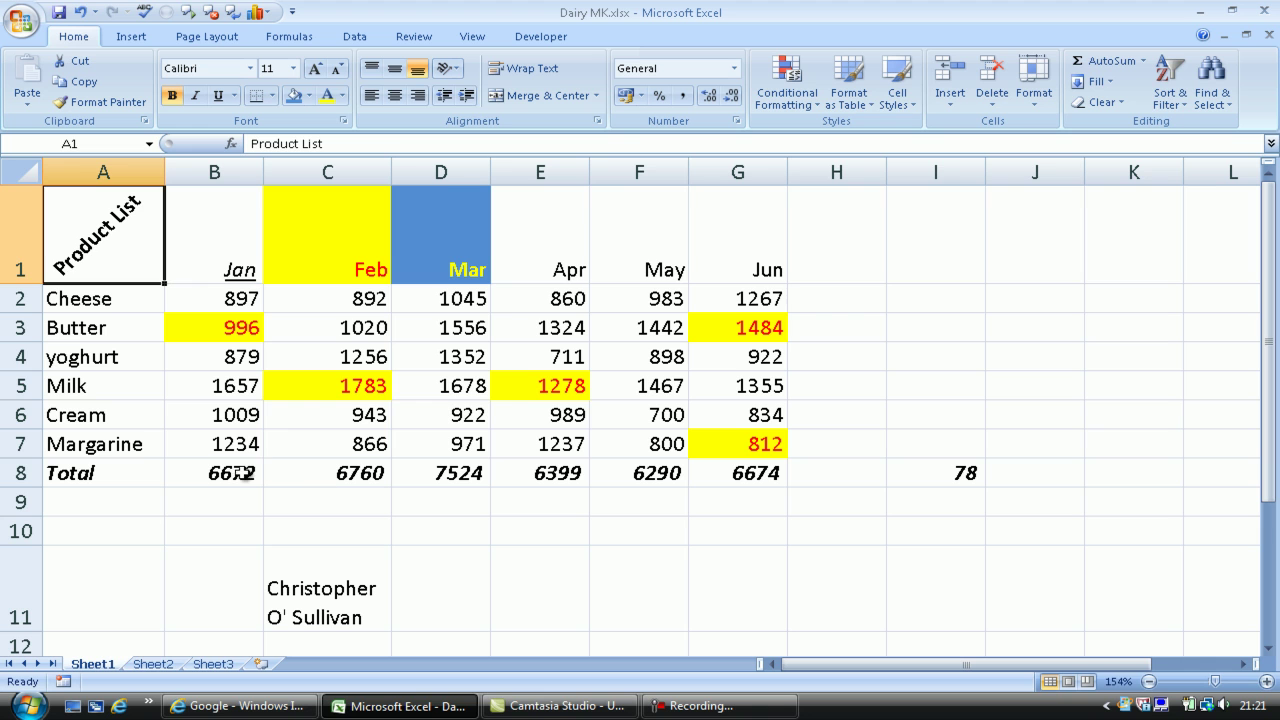
Format B8 as euro accounting (€ 6,672.00); add then remove two decimals on C8, leaving 6760
left_click(222, 476)
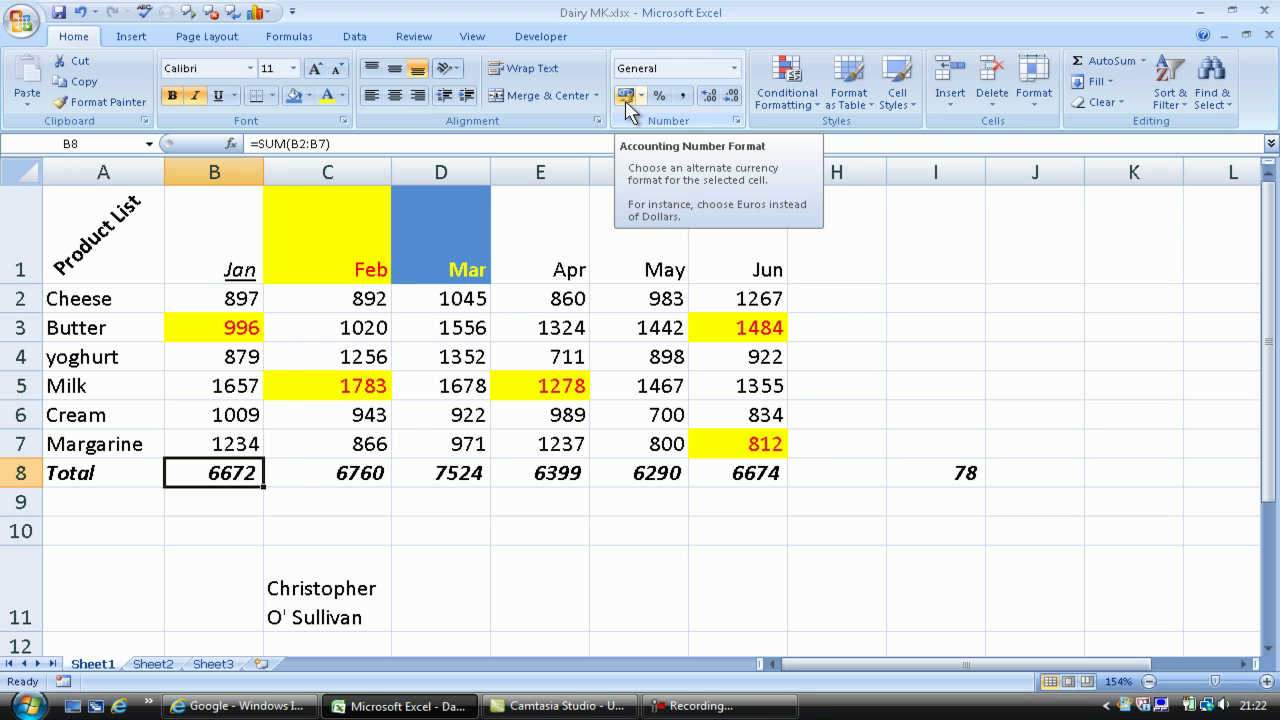
left_click(625, 96)
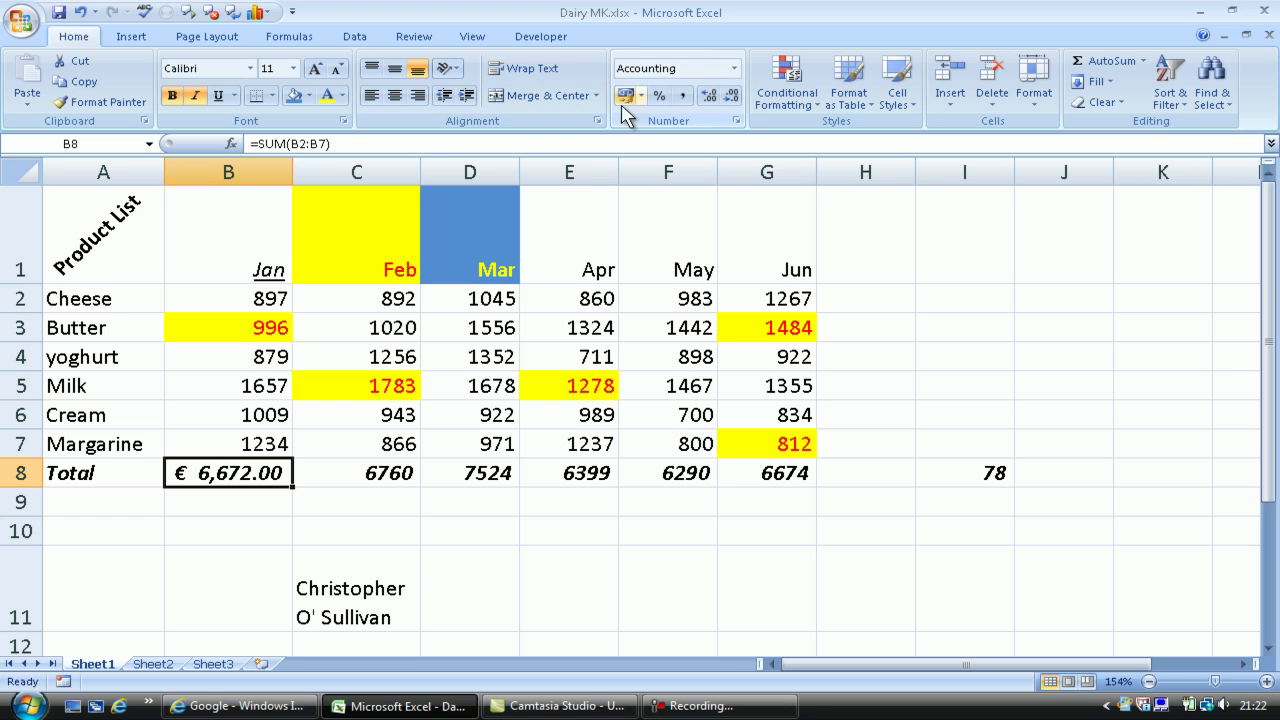
left_click(371, 478)
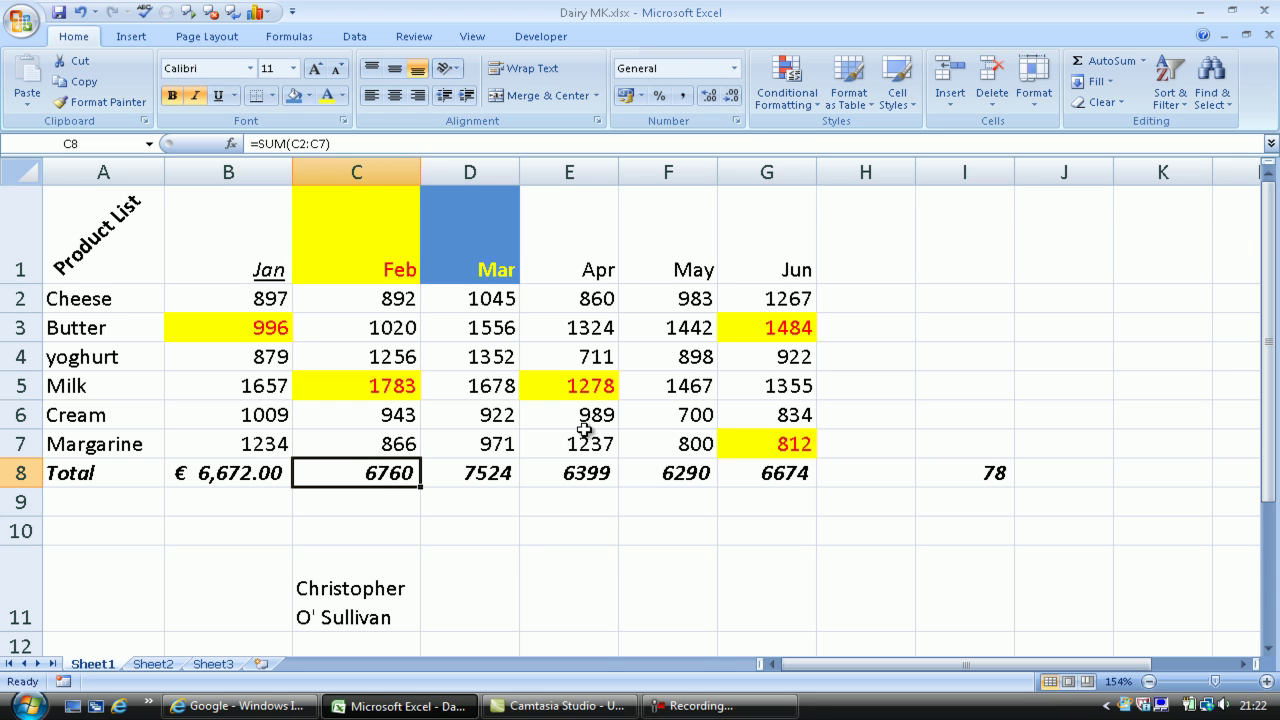
left_click(710, 100)
left_click(710, 100)
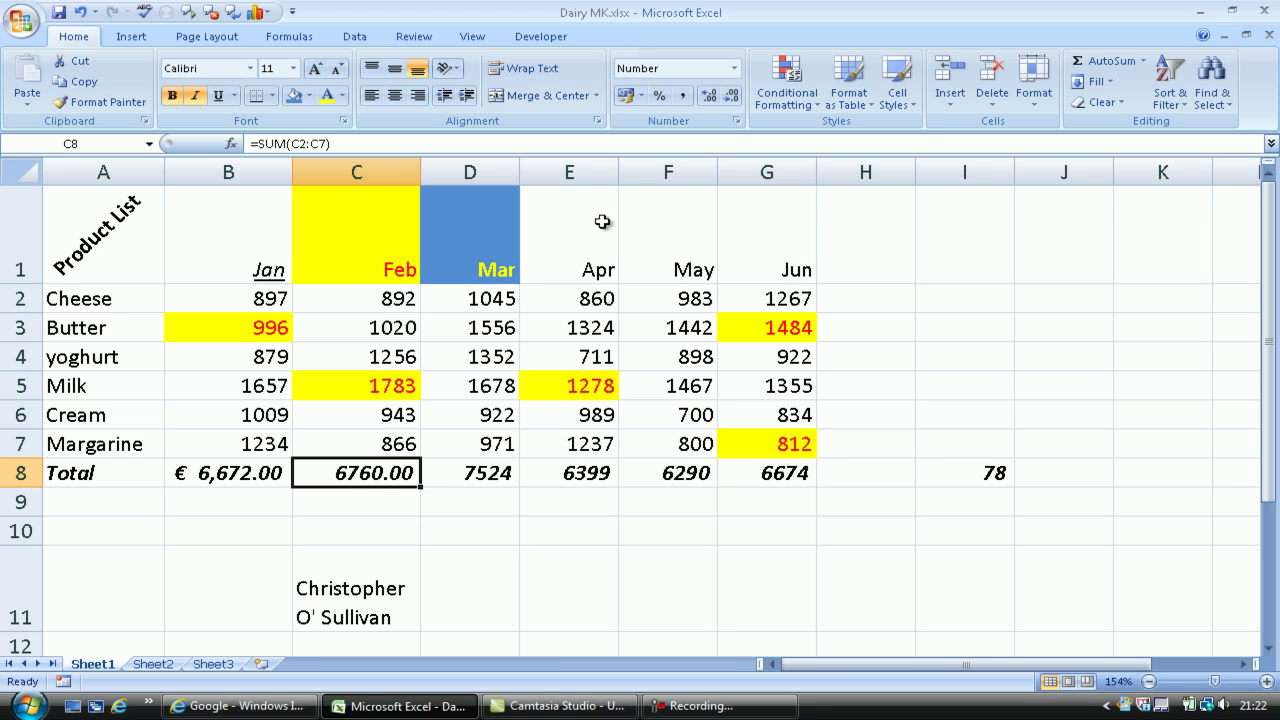
left_click(731, 99)
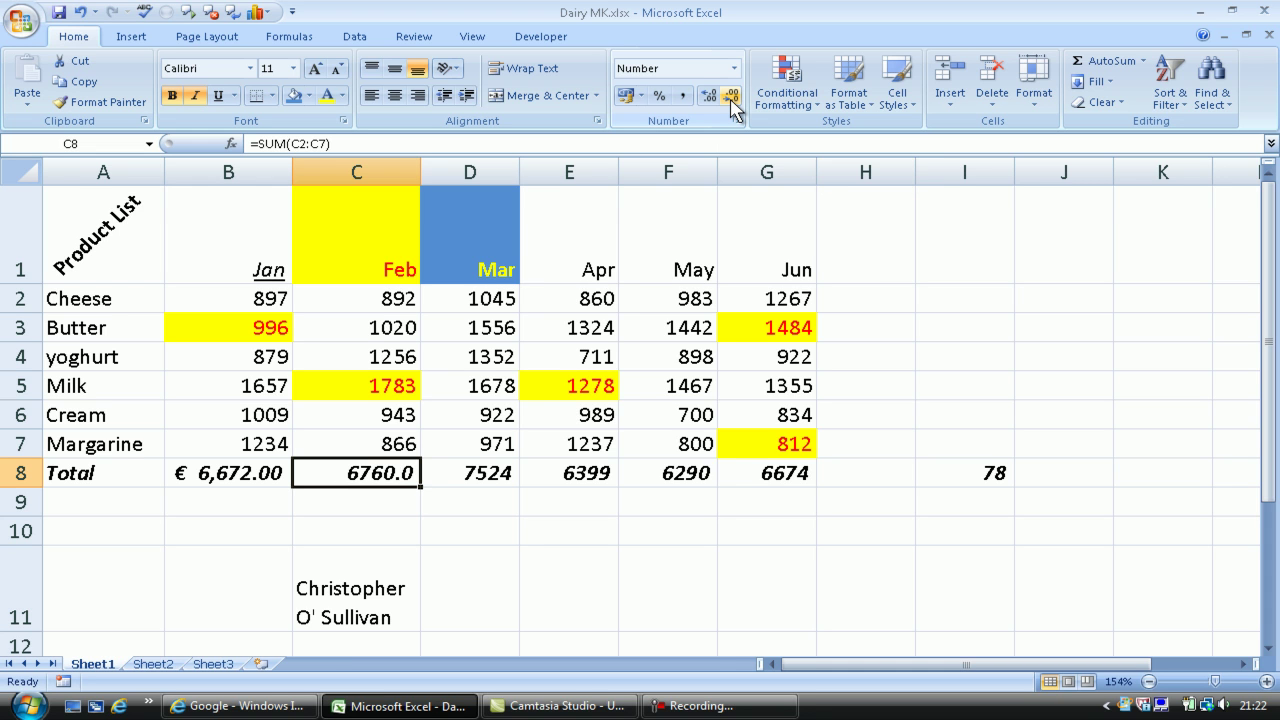
left_click(731, 99)
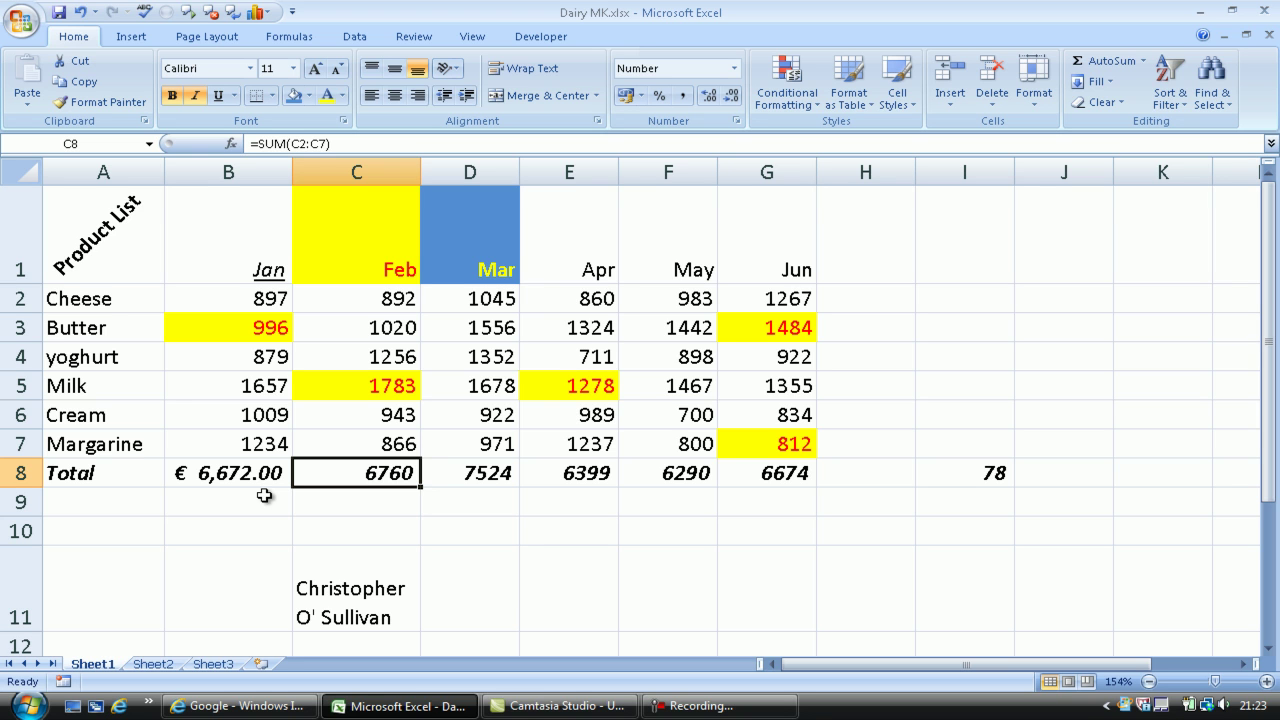
Enlarge the Cheese label in A2 to font size 18
left_click(80, 299)
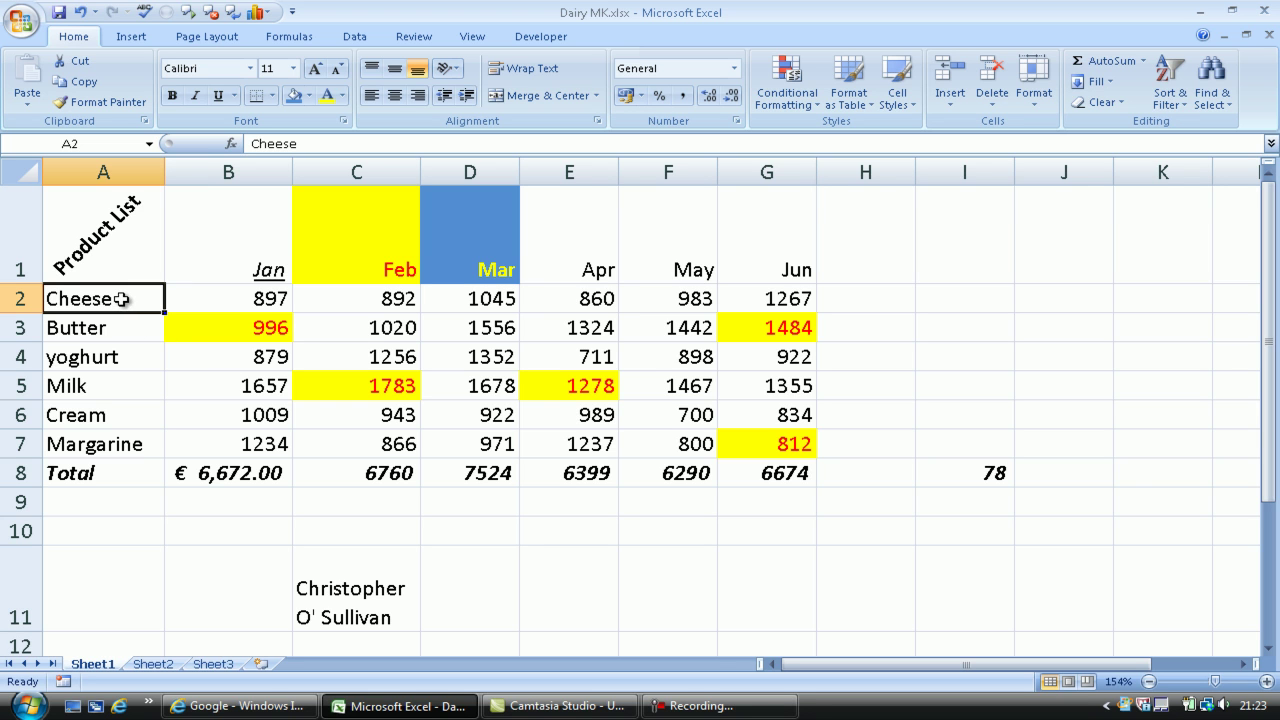
left_click(316, 76)
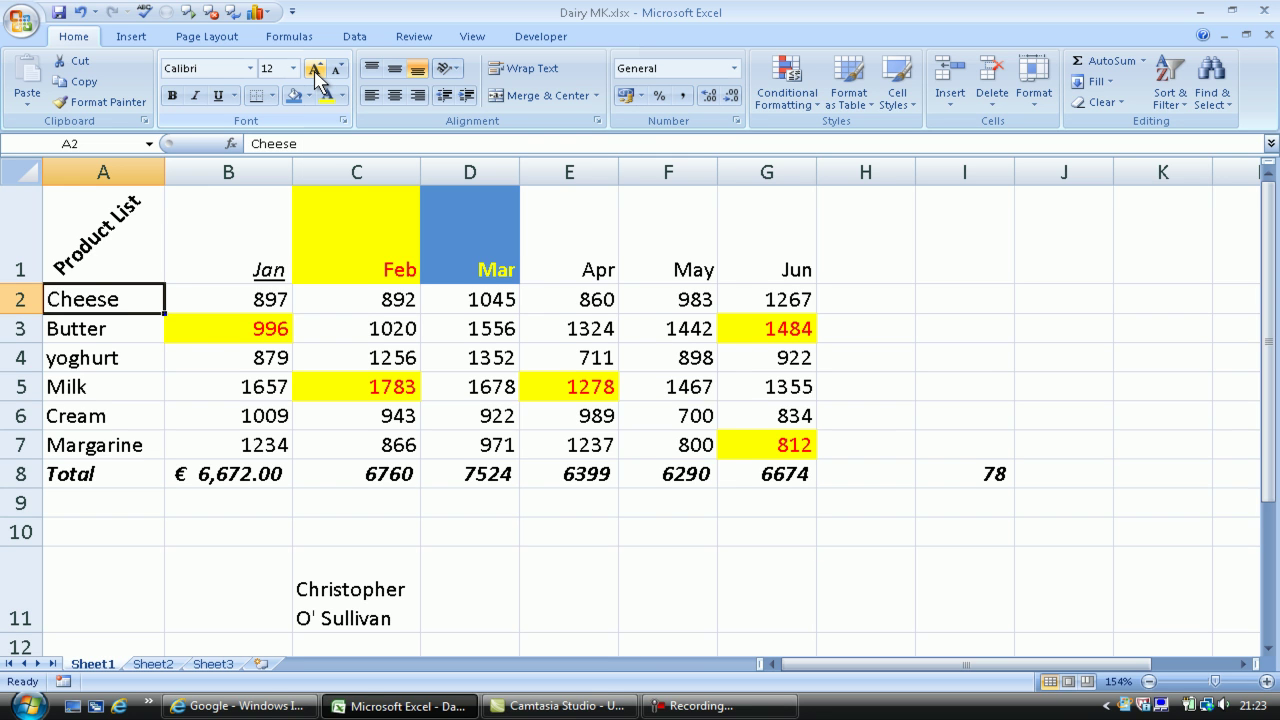
left_click(316, 76)
left_click(316, 76)
left_click(316, 76)
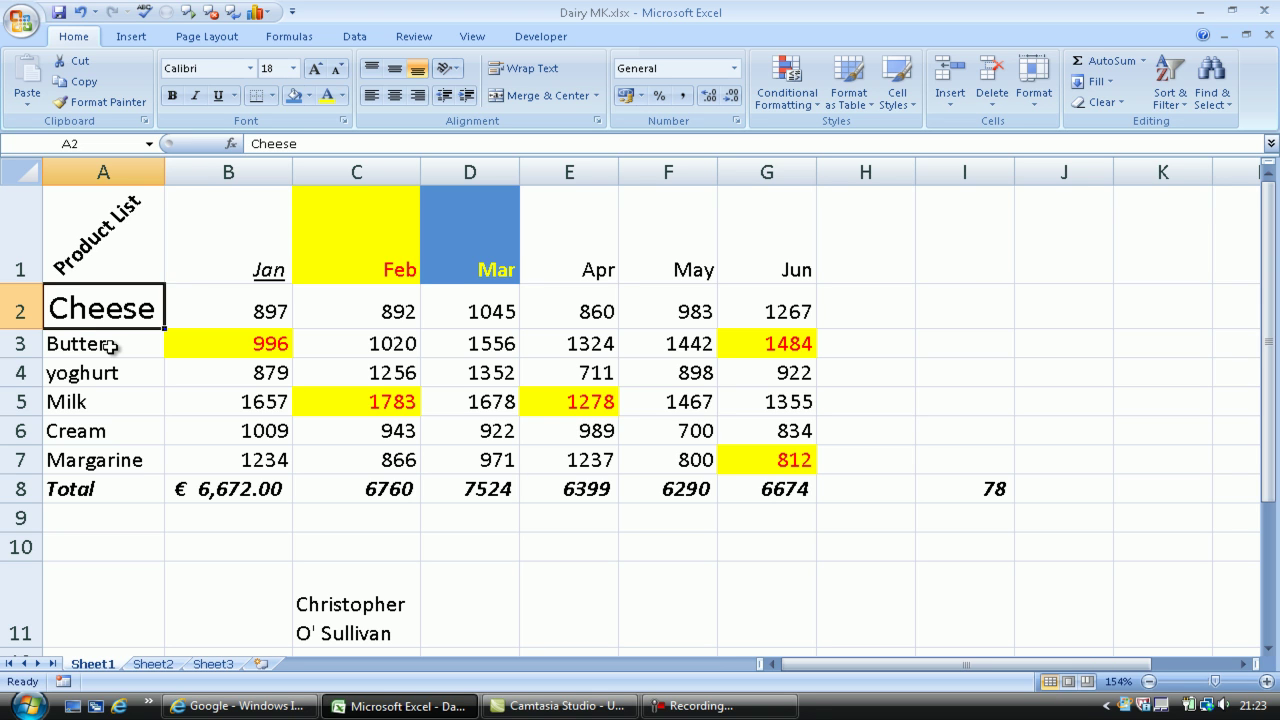
Set the Butter label in A3 to the Aharoni font at size 12
left_click(109, 346)
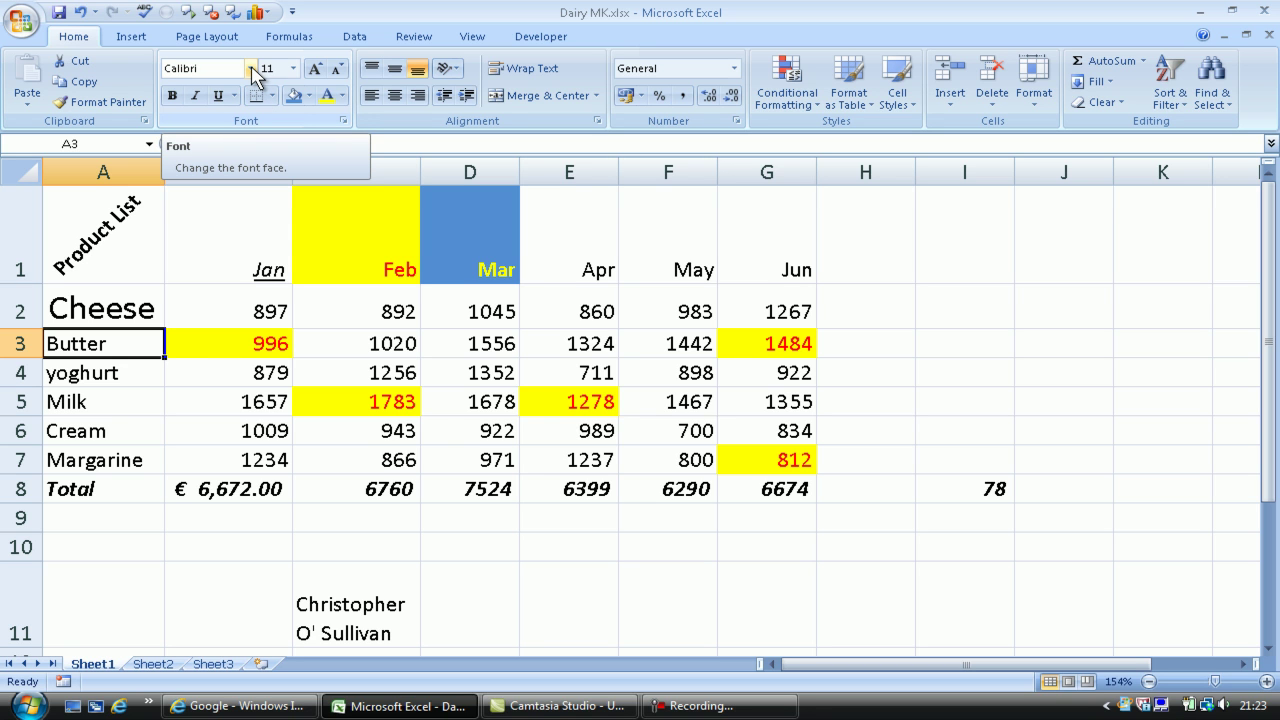
left_click(250, 68)
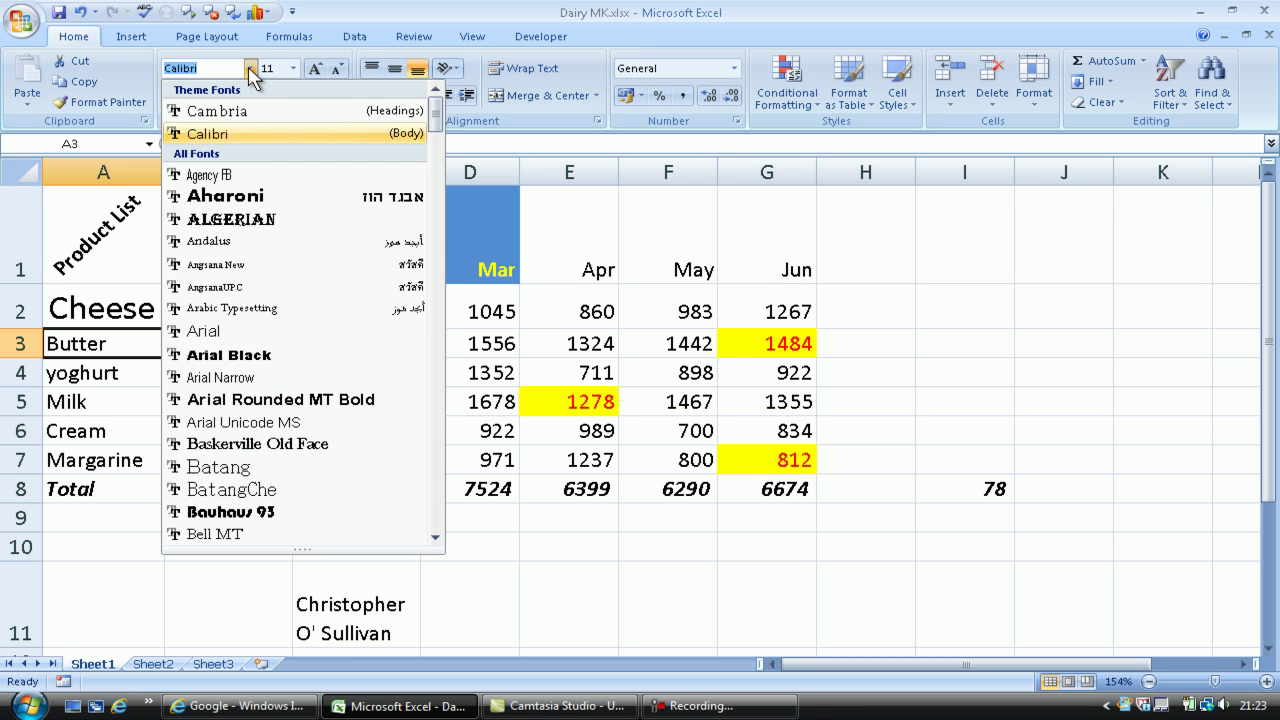
left_click(248, 200)
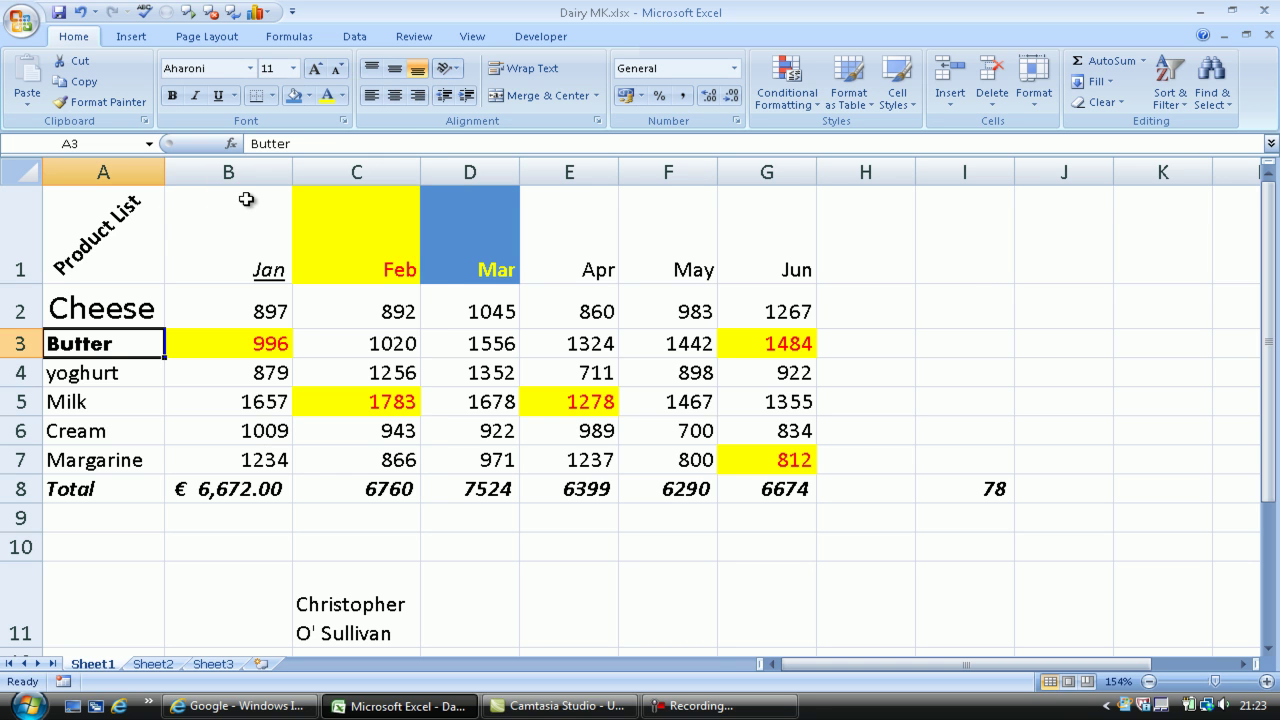
left_click(294, 70)
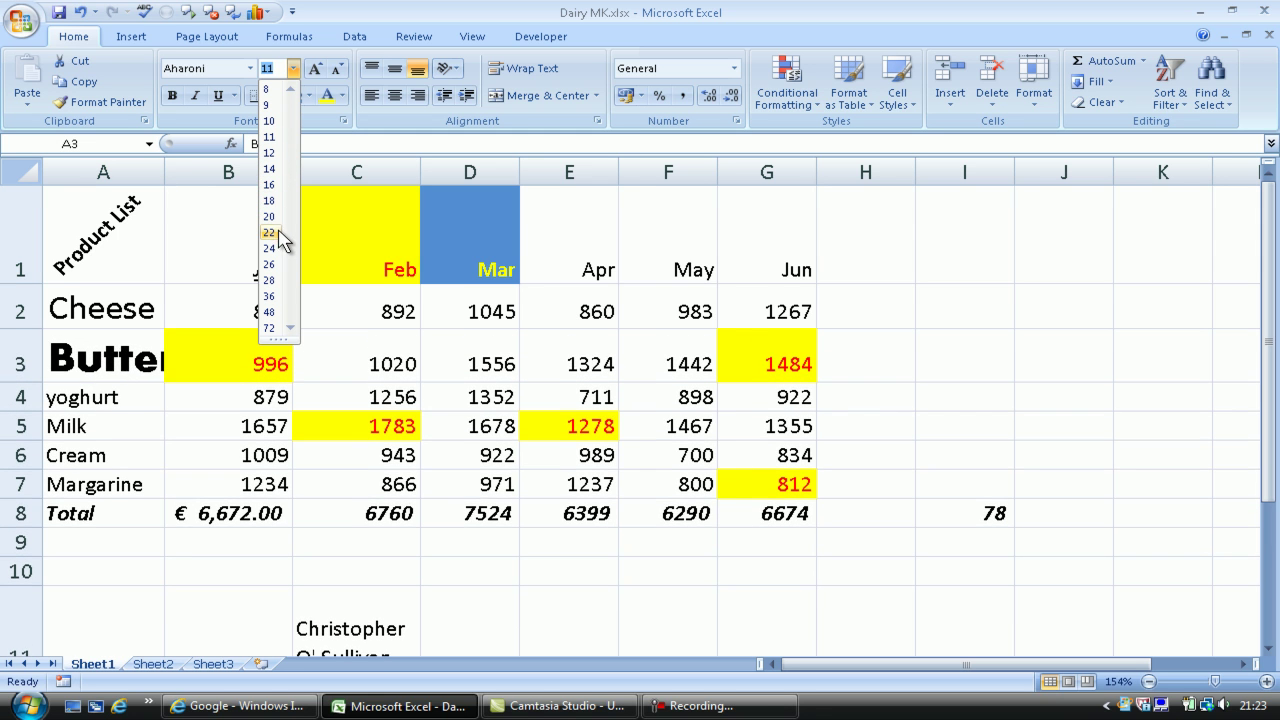
left_click(268, 152)
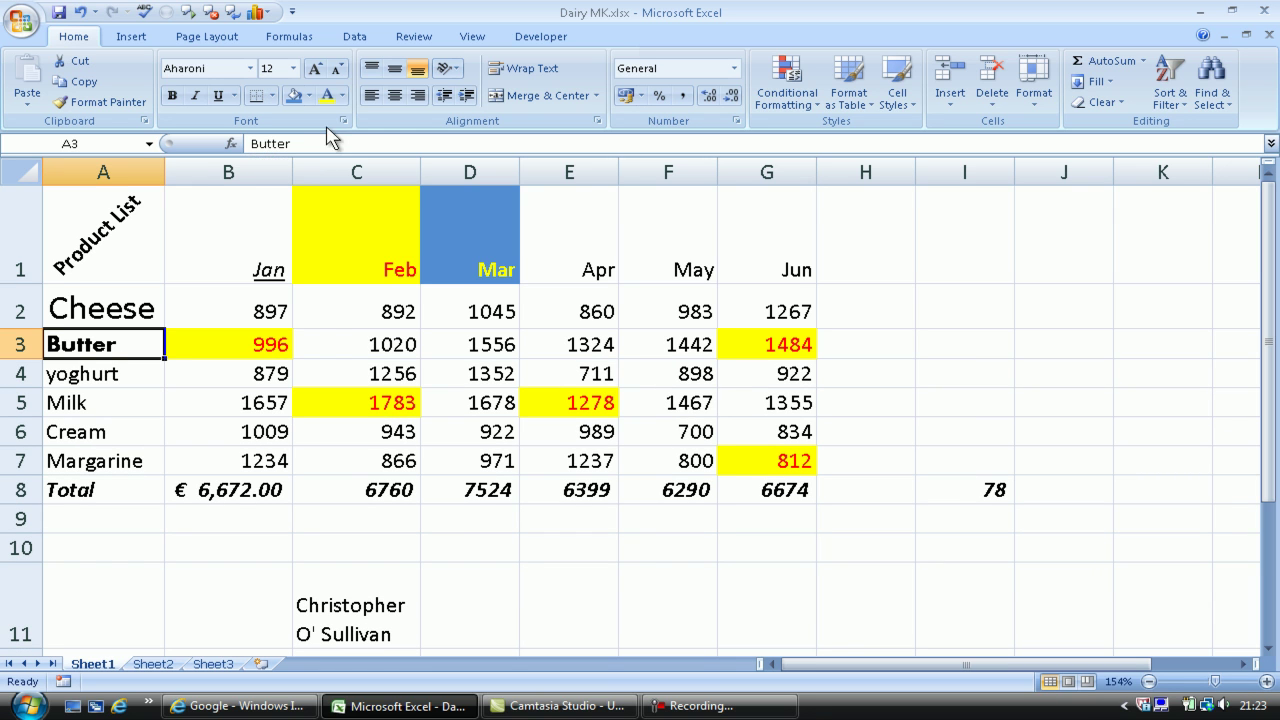